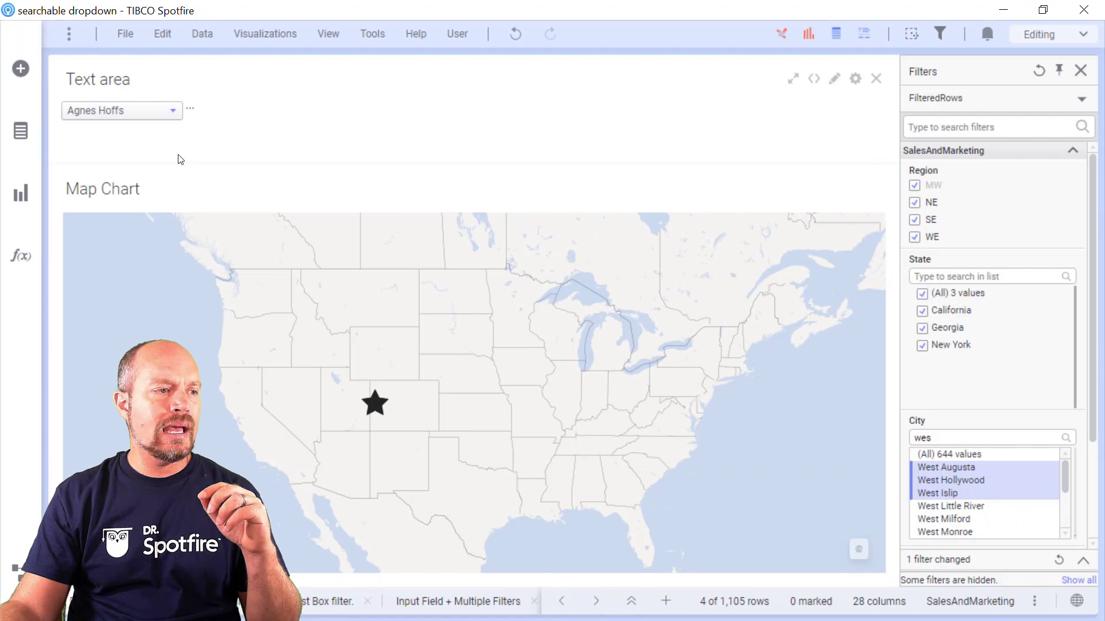
- Browse the full store name list and close it without changing the selection
{"action": "left_click", "coordinate": [170, 113]}
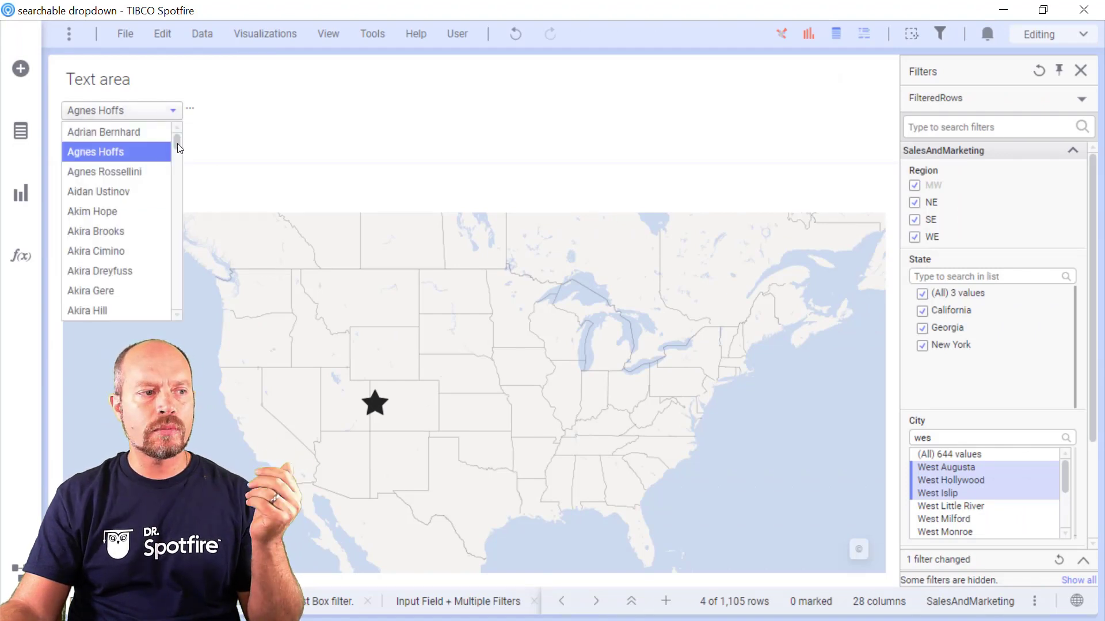
{"action": "scroll", "coordinate": [174, 248], "scroll_direction": "down", "scroll_amount": 10}
{"action": "scroll", "coordinate": [178, 240], "scroll_direction": "up", "scroll_amount": 5}
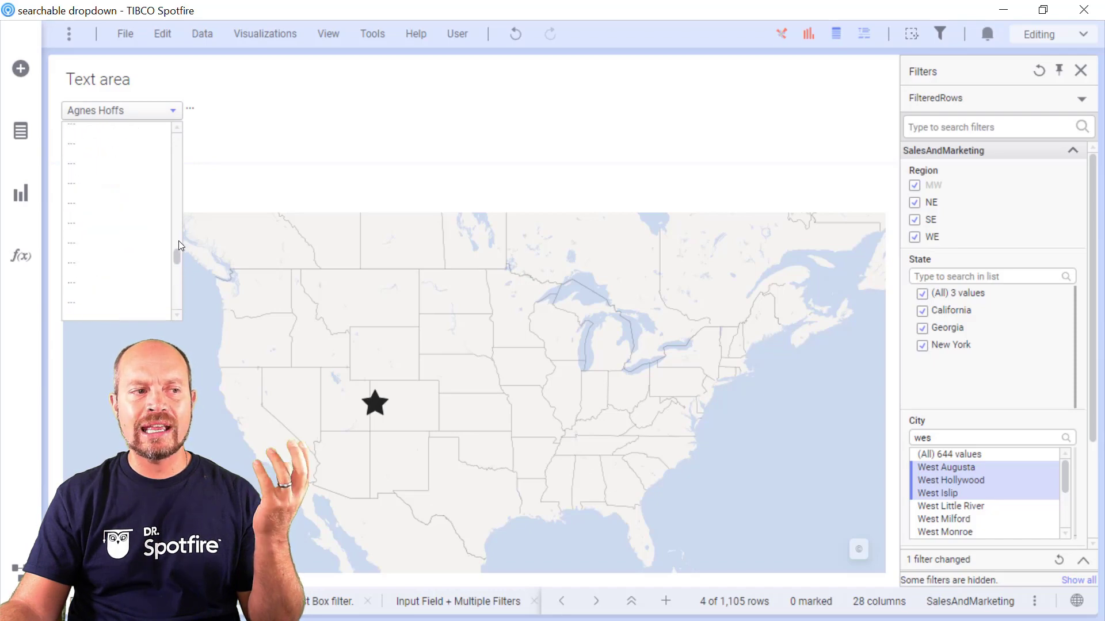
{"action": "left_click", "coordinate": [218, 159]}
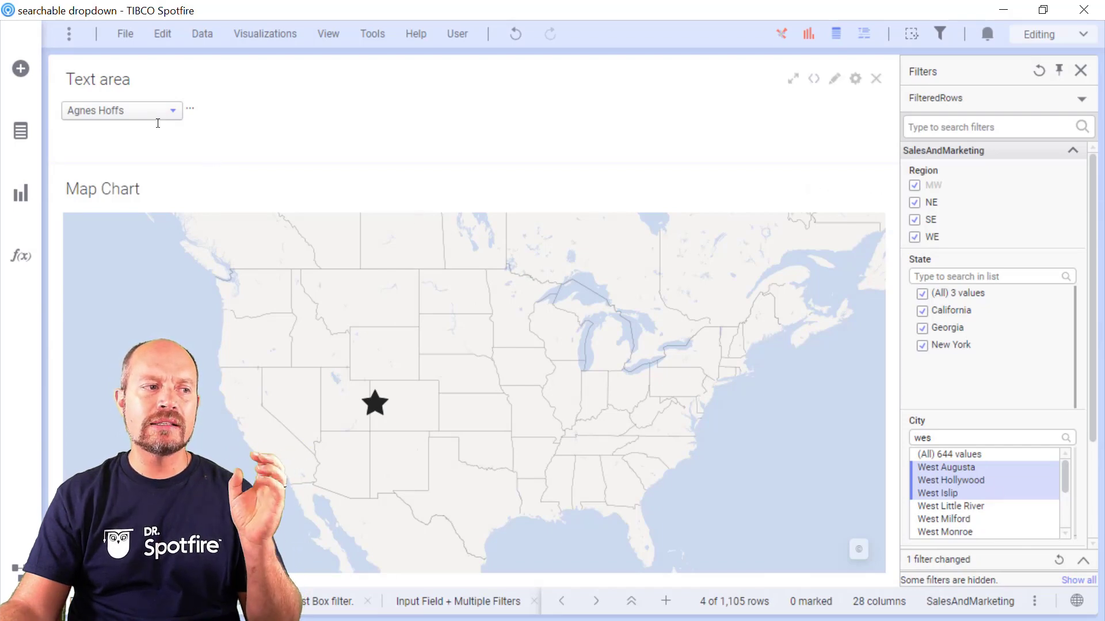
- Search the store list for 'wal' and pick the match, moving the map star to Alabama
{"action": "left_click", "coordinate": [191, 110]}
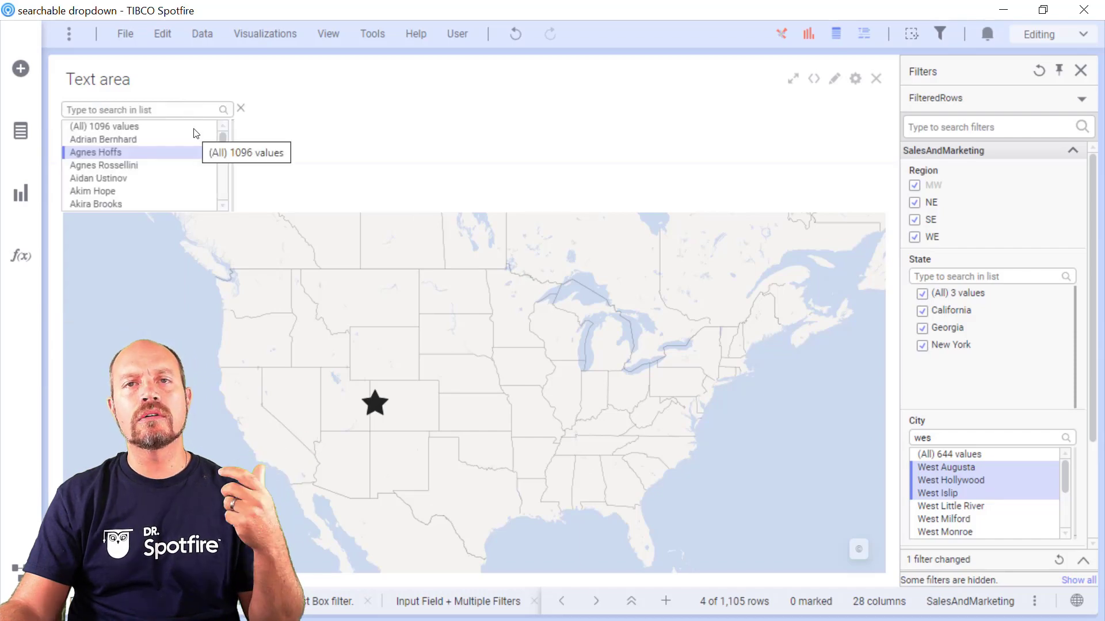
{"action": "left_click", "coordinate": [169, 110]}
{"action": "type", "text": "wal"}
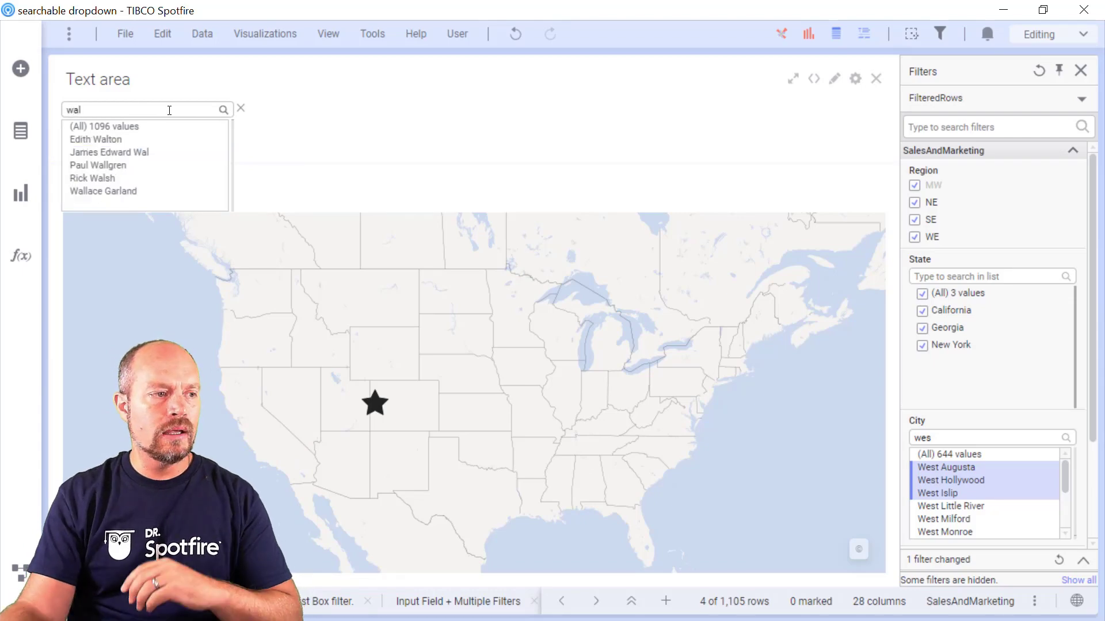
{"action": "left_click", "coordinate": [116, 139]}
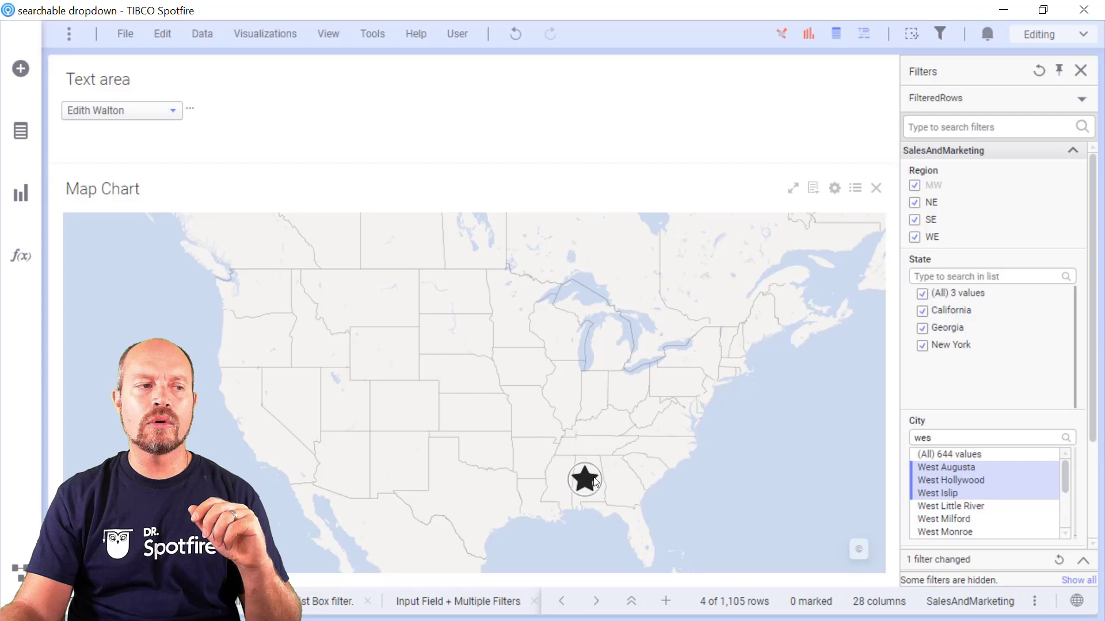
{"action": "mouse_move", "coordinate": [593, 477]}
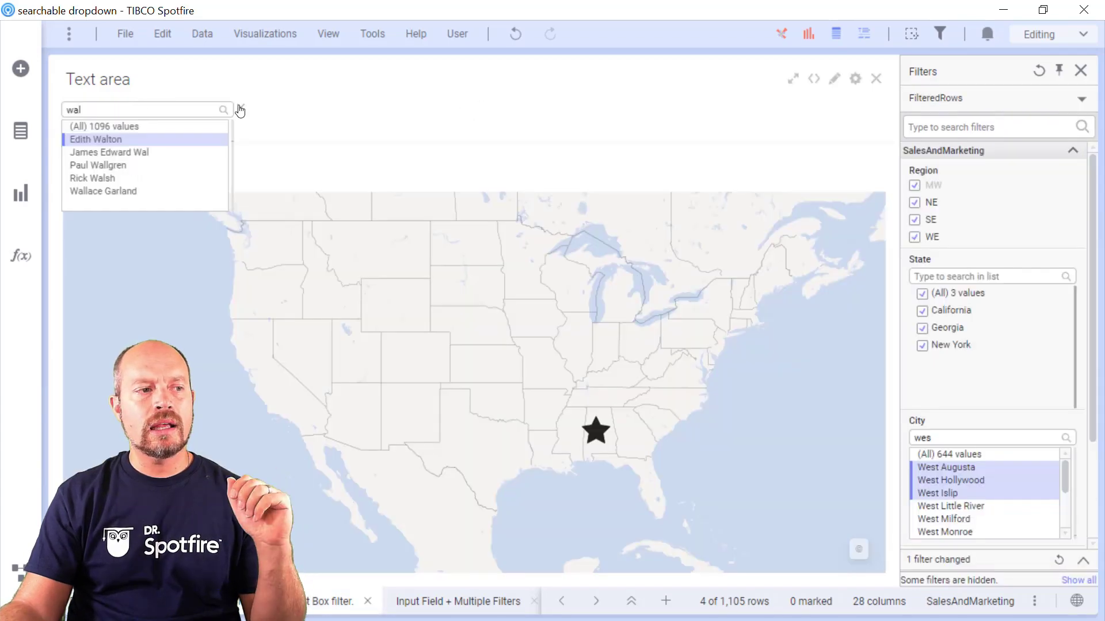
{"action": "left_click", "coordinate": [244, 136]}
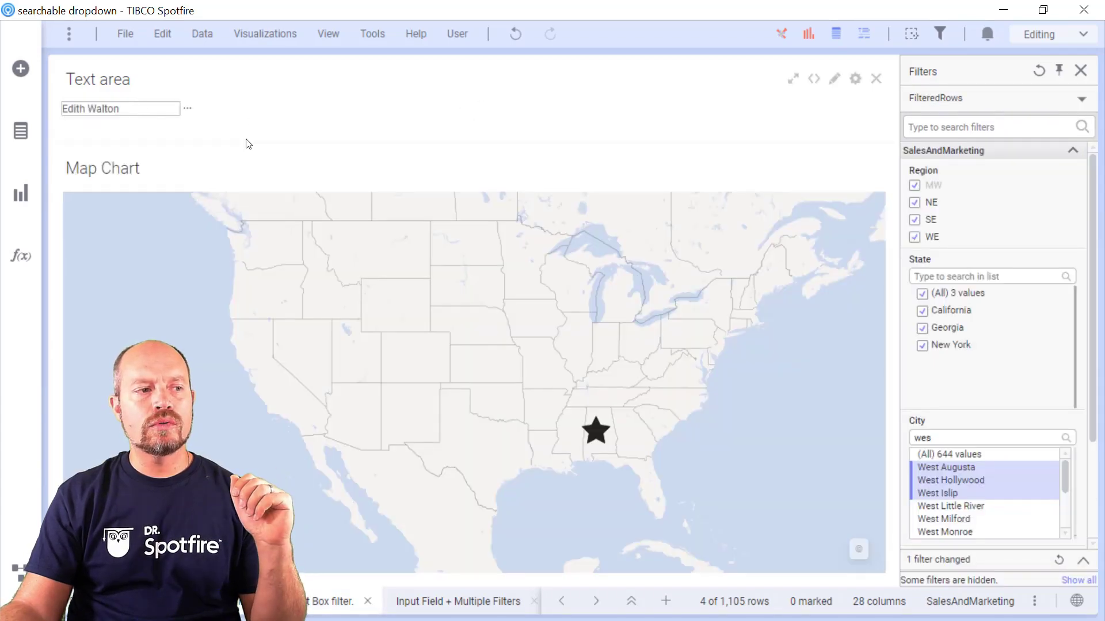
- On the Input Field + Multiple Filters page, expand the four filter lists and reset them
{"action": "left_click", "coordinate": [458, 601]}
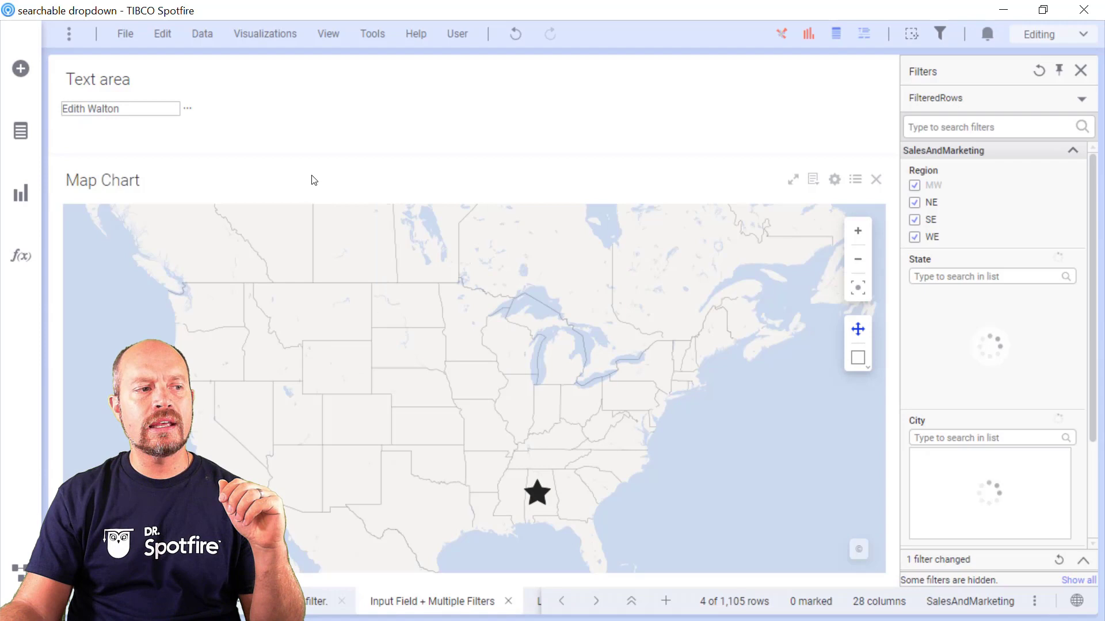
{"action": "left_click", "coordinate": [187, 114]}
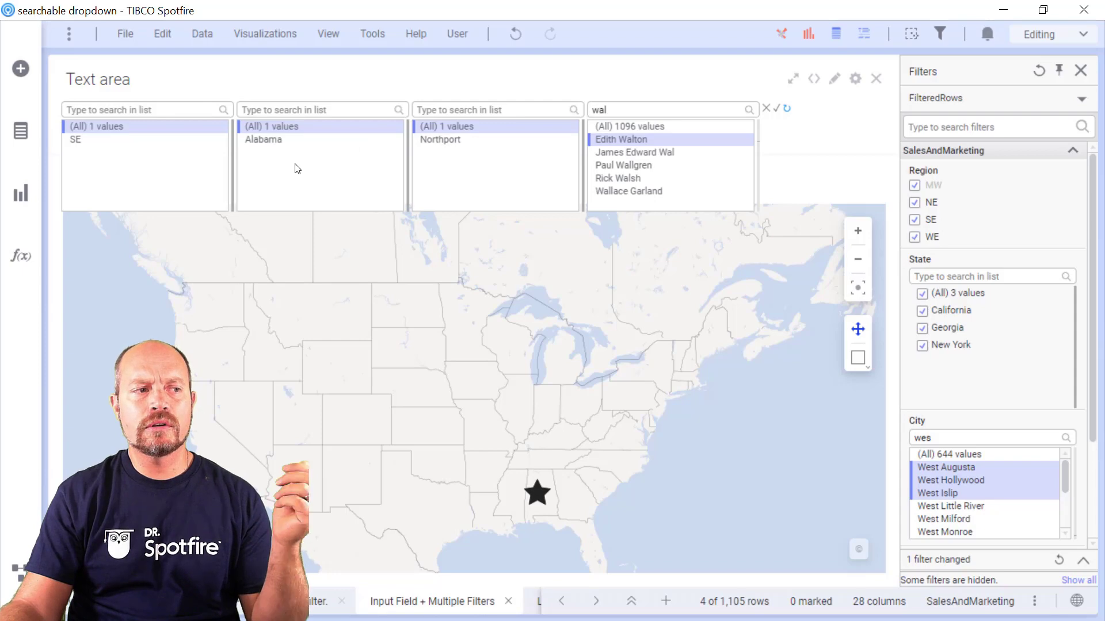
{"action": "left_click", "coordinate": [786, 114]}
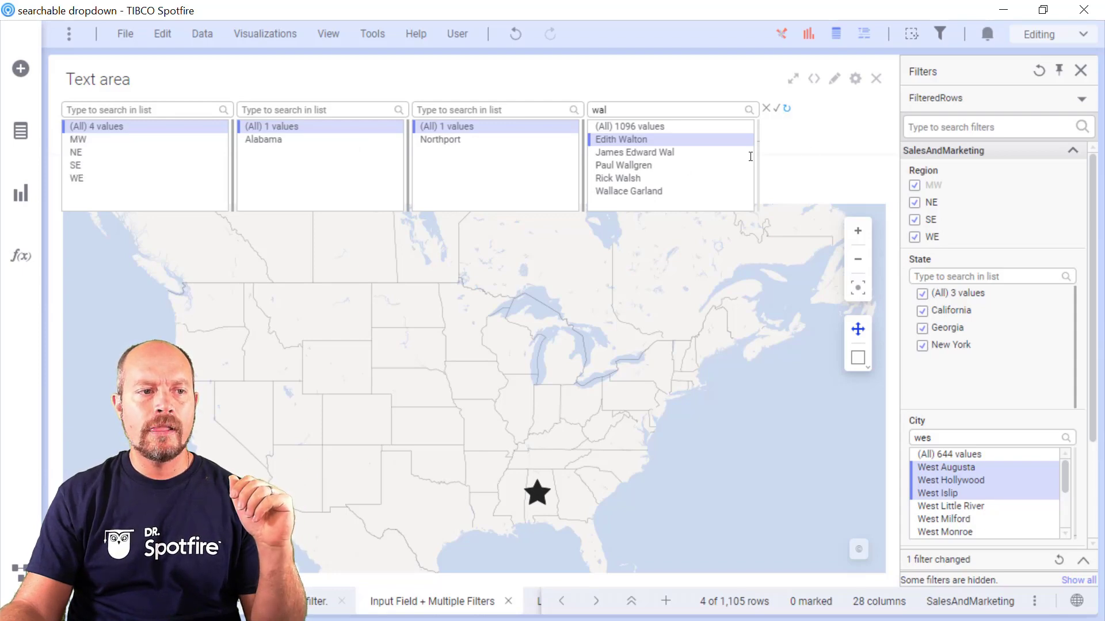
- Filter to region NE, state Maine and its only store, then collapse the lists
{"action": "left_click", "coordinate": [98, 152]}
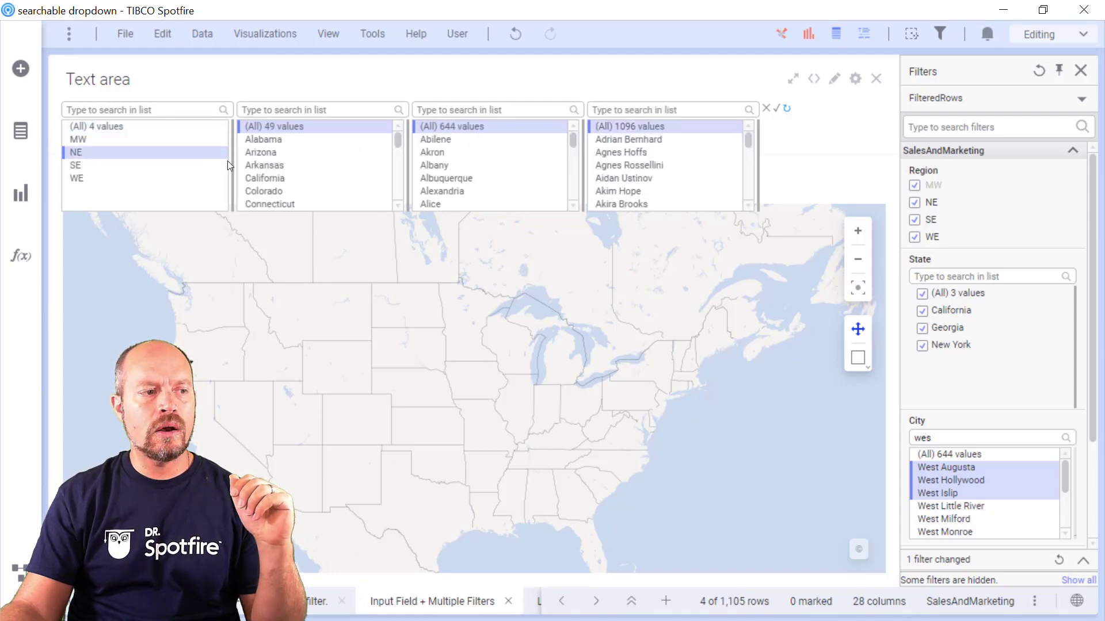
{"action": "left_click", "coordinate": [261, 165]}
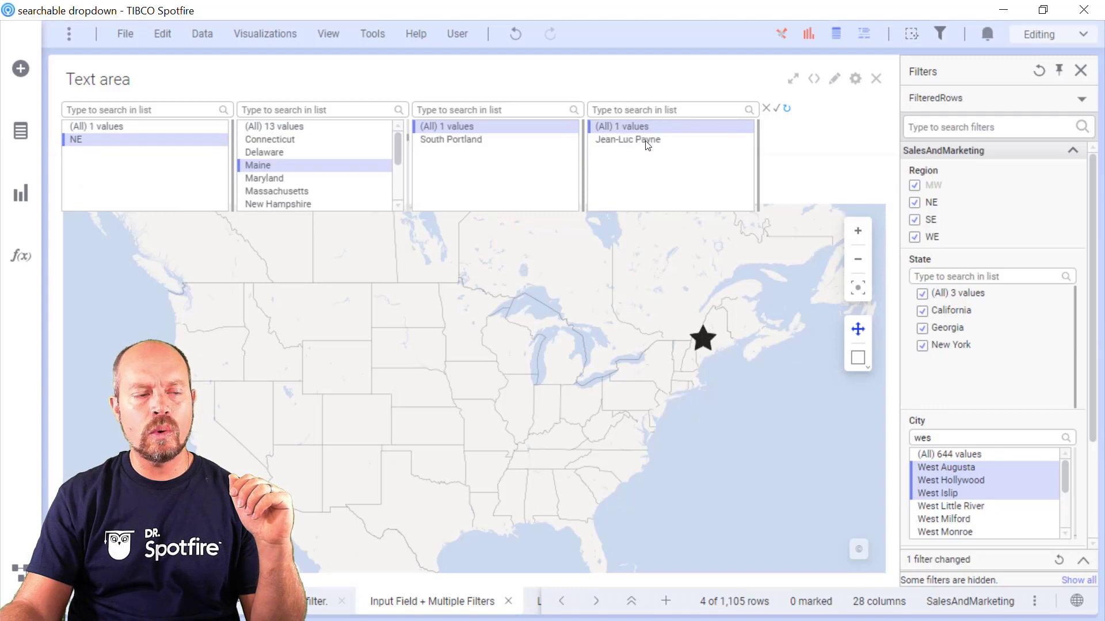
{"action": "left_click", "coordinate": [648, 144]}
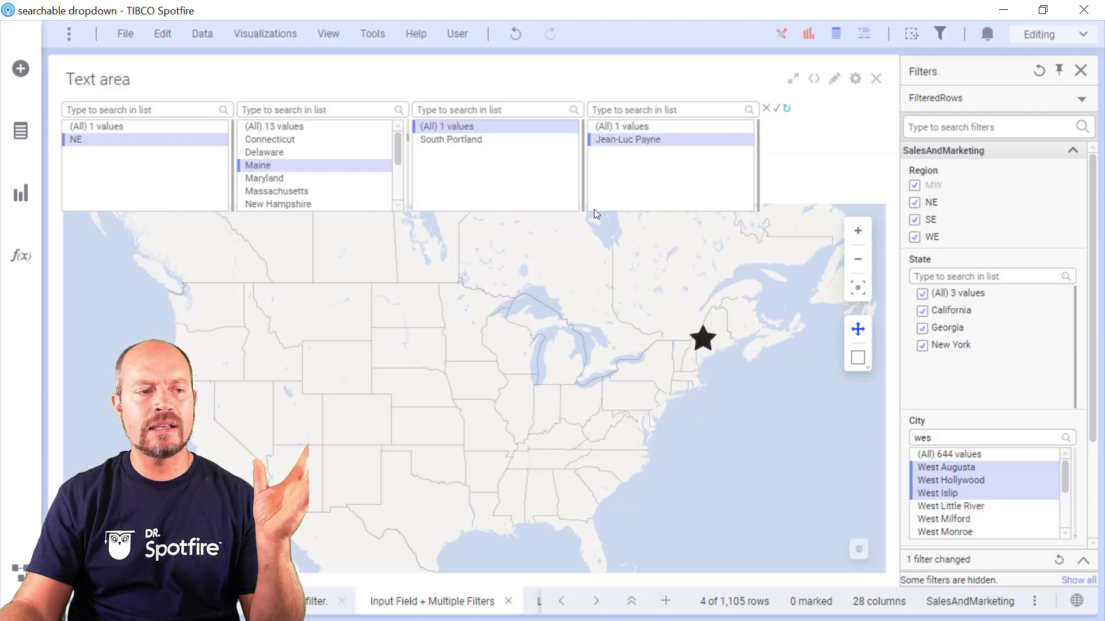
{"action": "left_click", "coordinate": [778, 111]}
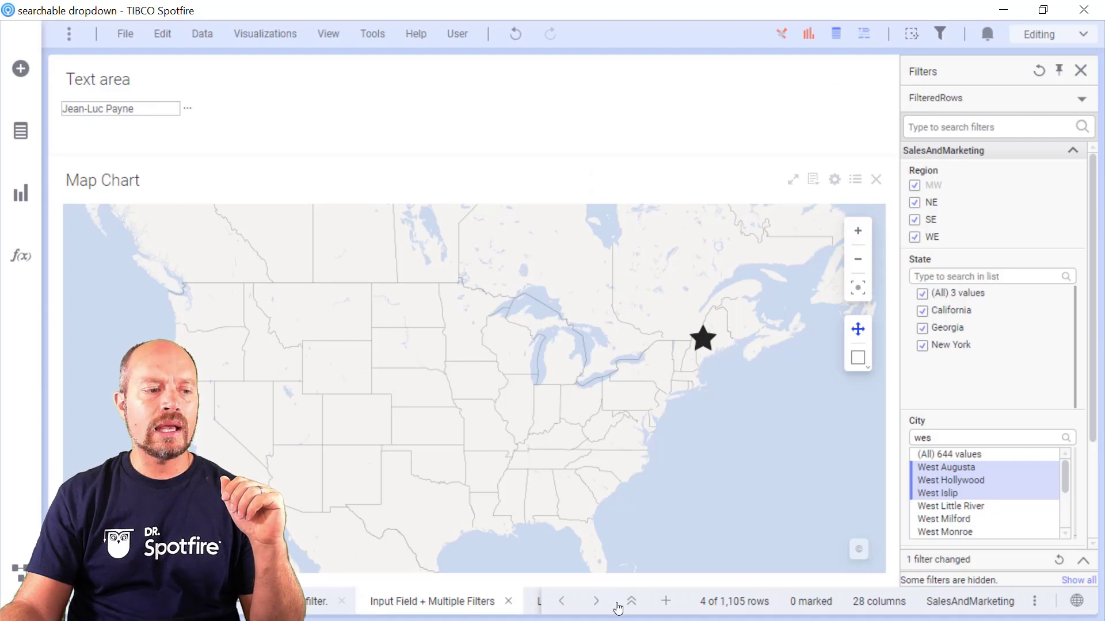
- On the Label + List Box filter page, reset the store list and select three stores
{"action": "left_click", "coordinate": [596, 602]}
{"action": "left_click", "coordinate": [509, 603]}
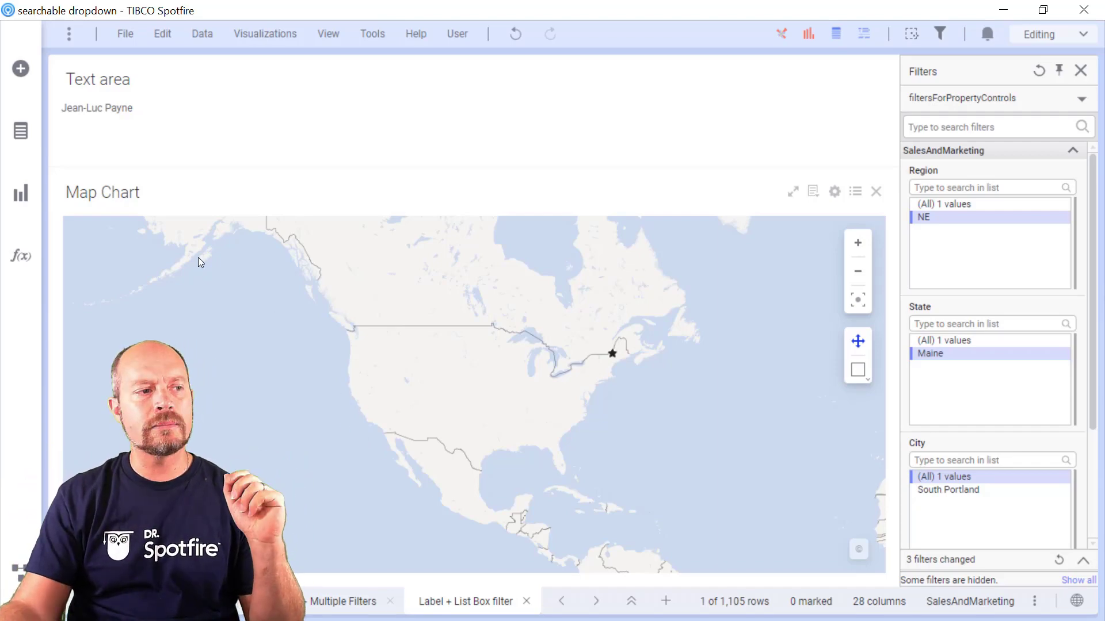
{"action": "left_click", "coordinate": [118, 108]}
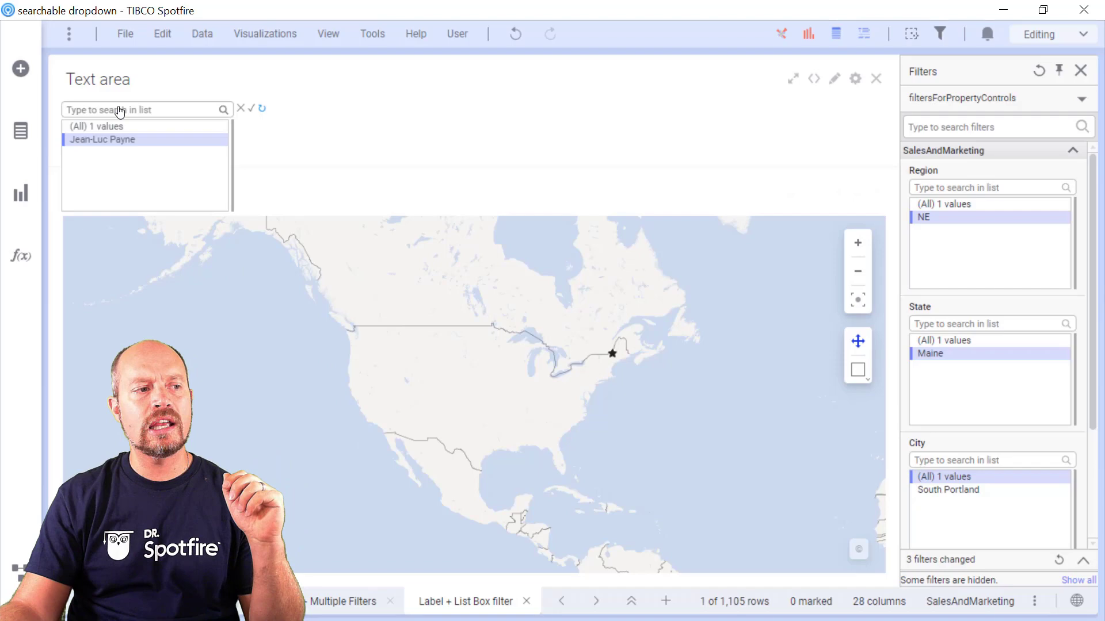
{"action": "left_click", "coordinate": [263, 112]}
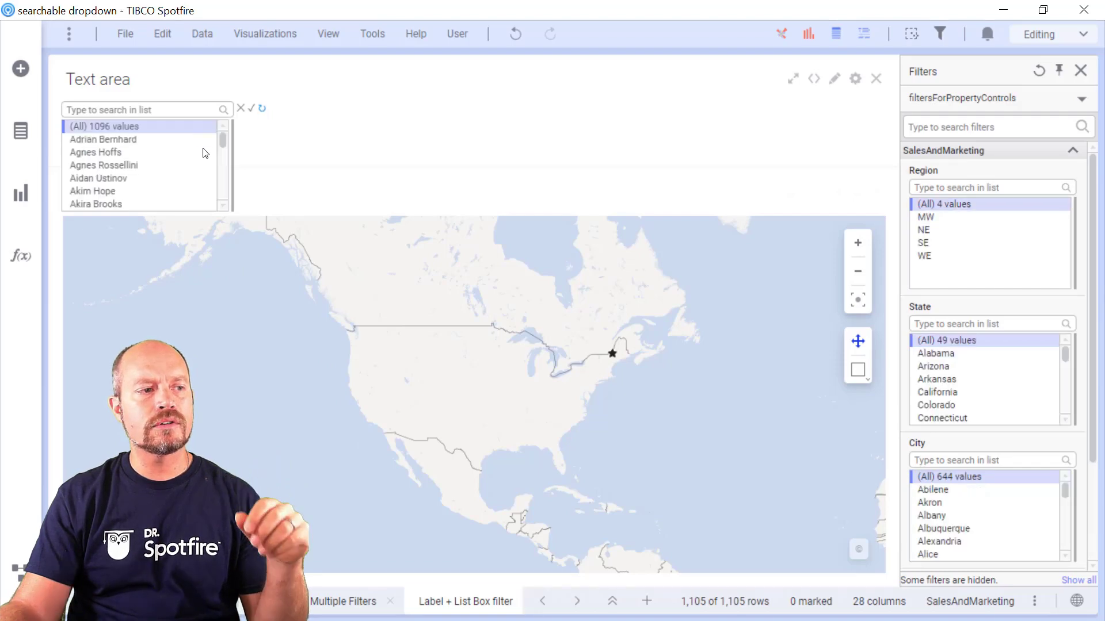
{"action": "left_click", "coordinate": [169, 153]}
{"action": "left_click", "coordinate": [152, 178], "text": "ctrl"}
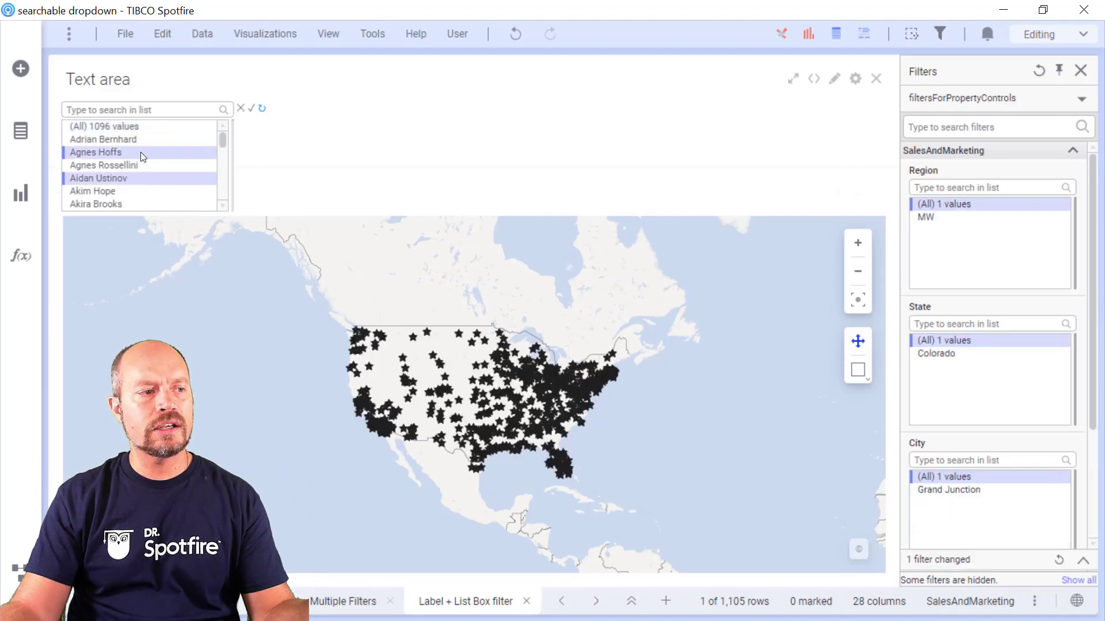
{"action": "left_click", "coordinate": [129, 166], "text": "ctrl"}
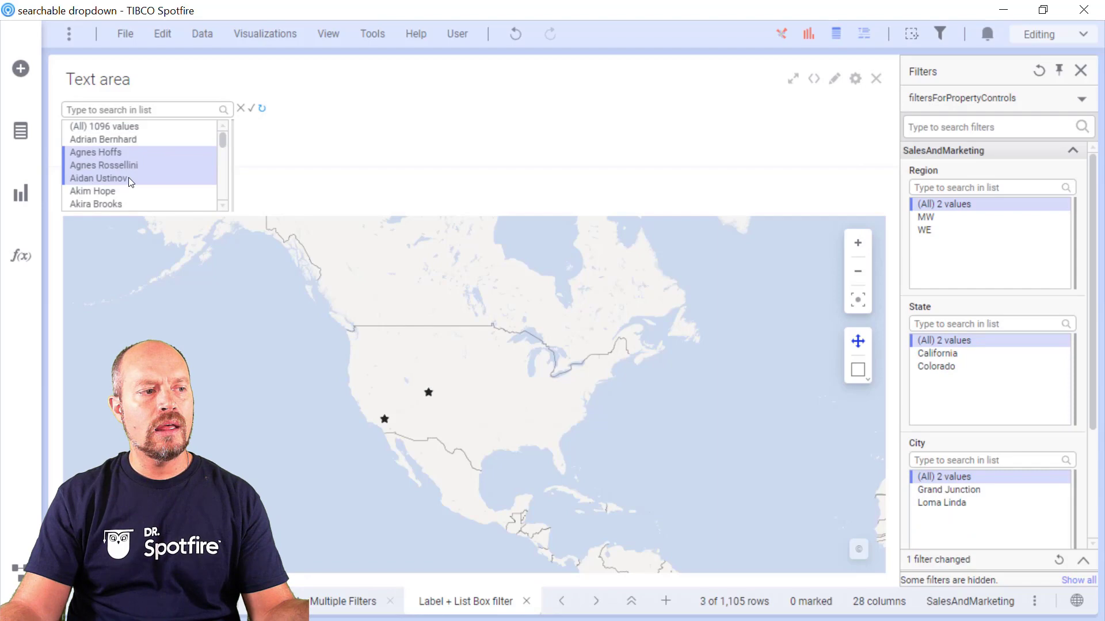
{"action": "left_click", "coordinate": [252, 109]}
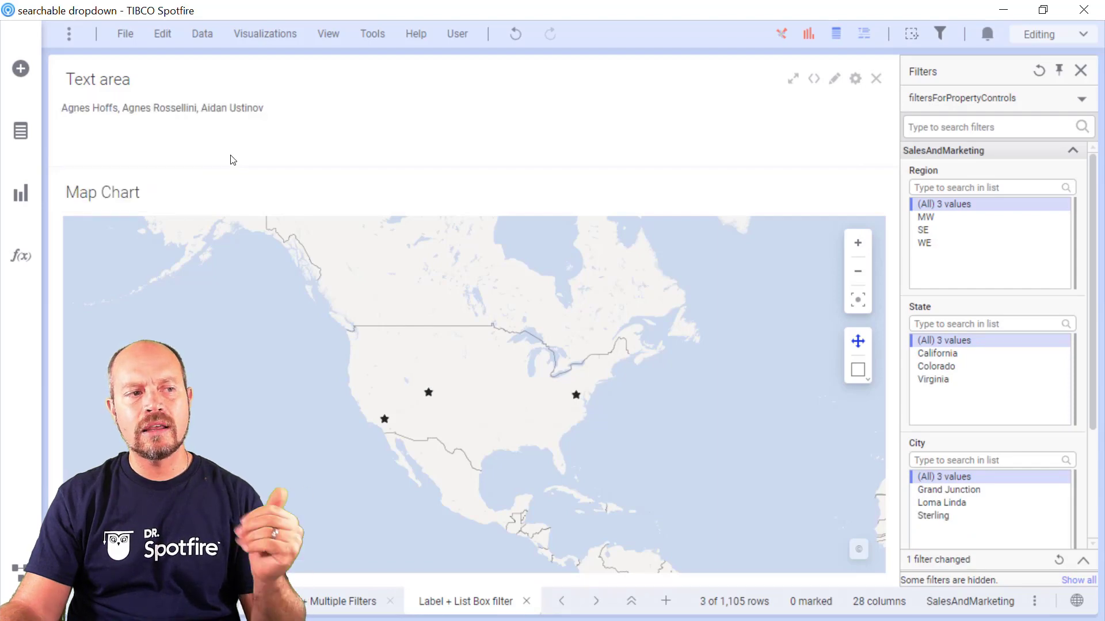
- Add two more stores, giving five stores selected on the map
{"action": "left_click", "coordinate": [240, 109]}
{"action": "left_click", "coordinate": [176, 138], "text": "ctrl"}
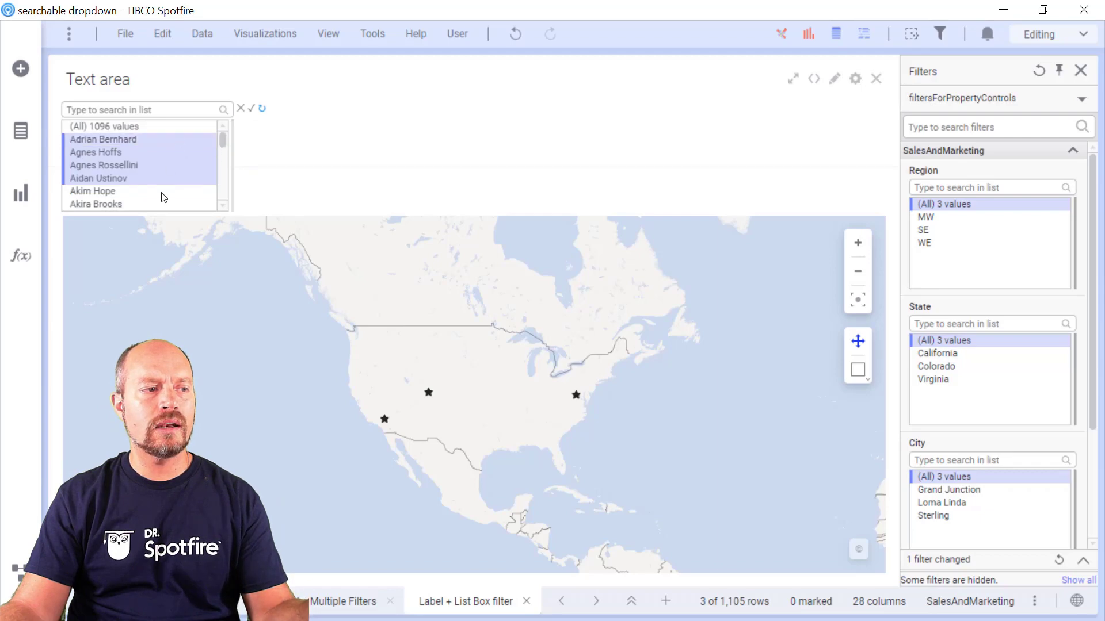
{"action": "left_click", "coordinate": [172, 189], "text": "ctrl"}
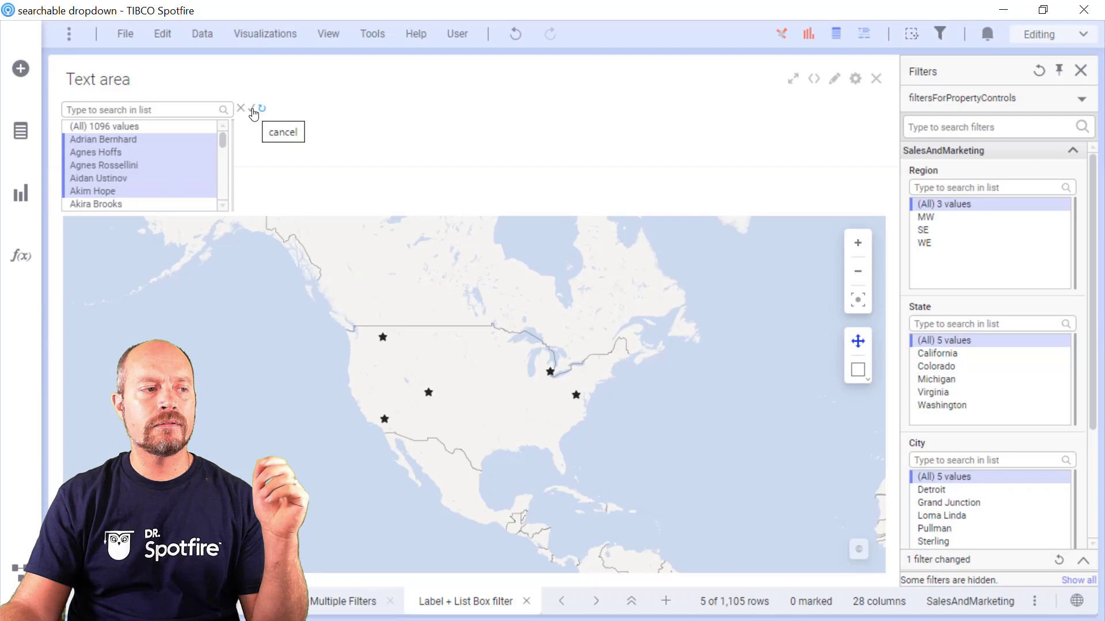
{"action": "left_click", "coordinate": [253, 111]}
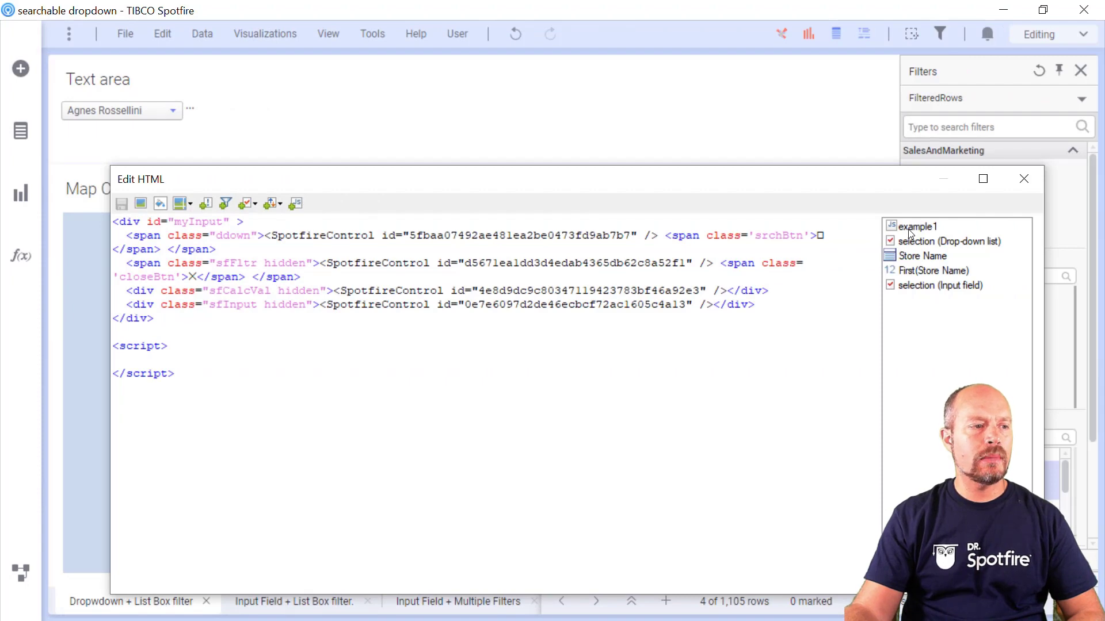
- Remove the empty script block and the example1 script from the text area HTML
{"action": "key", "text": "ctrl+z"}
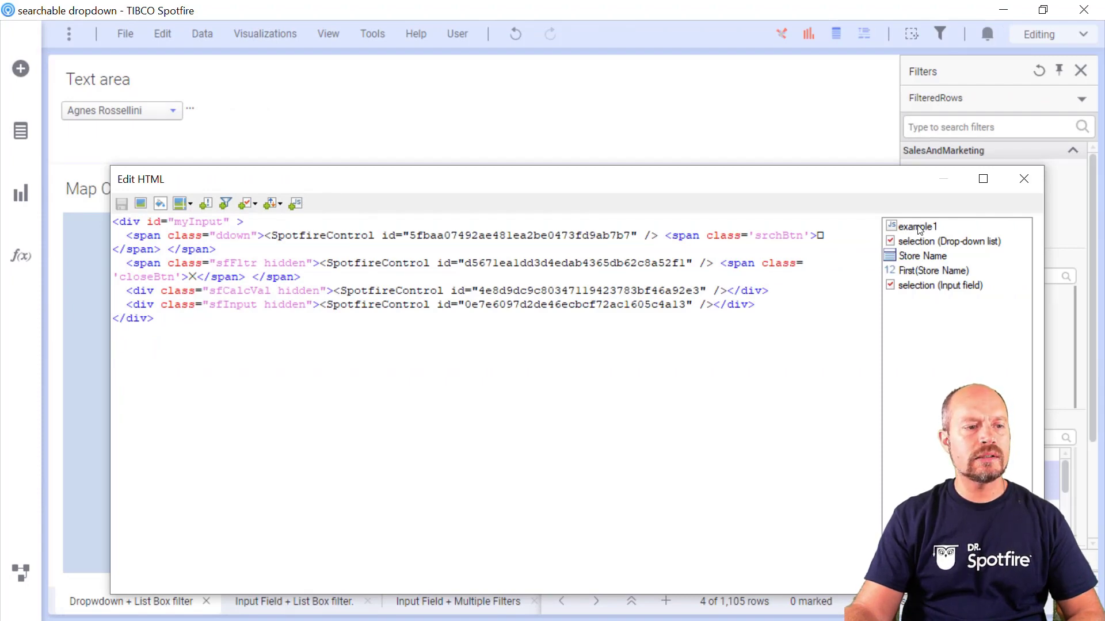
{"action": "left_click", "coordinate": [918, 227]}
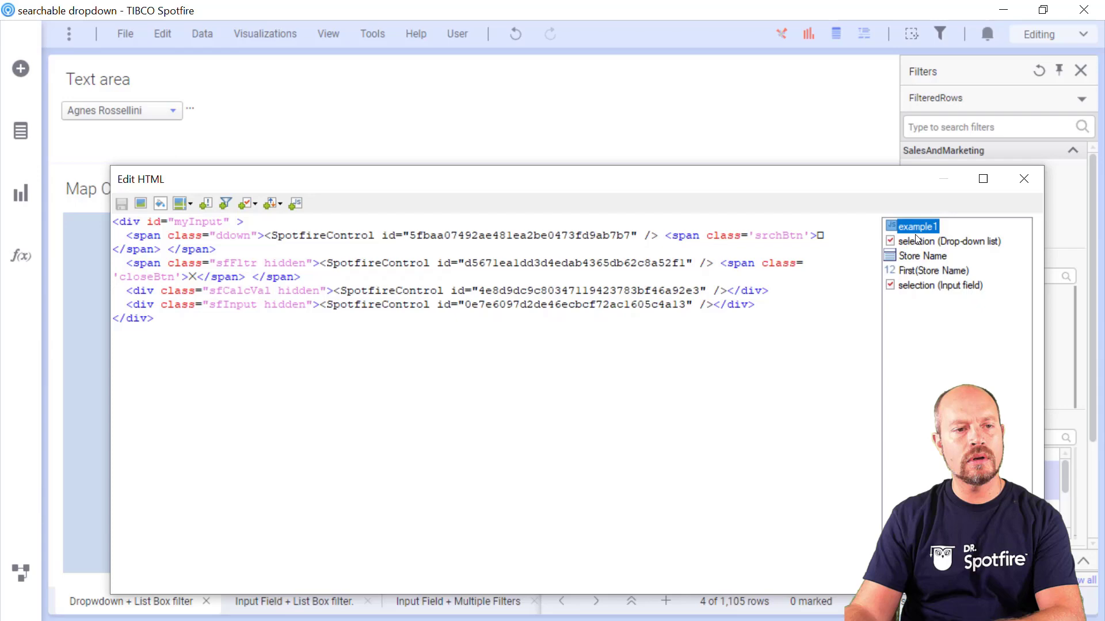
{"action": "key", "text": "Delete"}
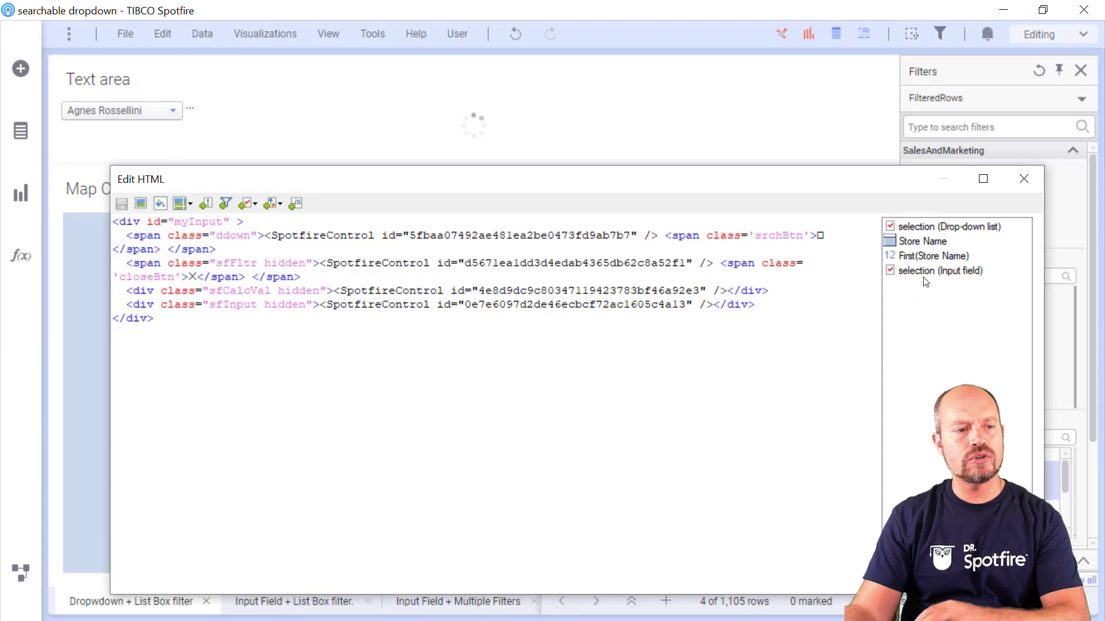
- Enlarge the text area so the dropdown and store list box both show
{"action": "left_click_drag", "start_coordinate": [720, 173], "coordinate": [721, 253]}
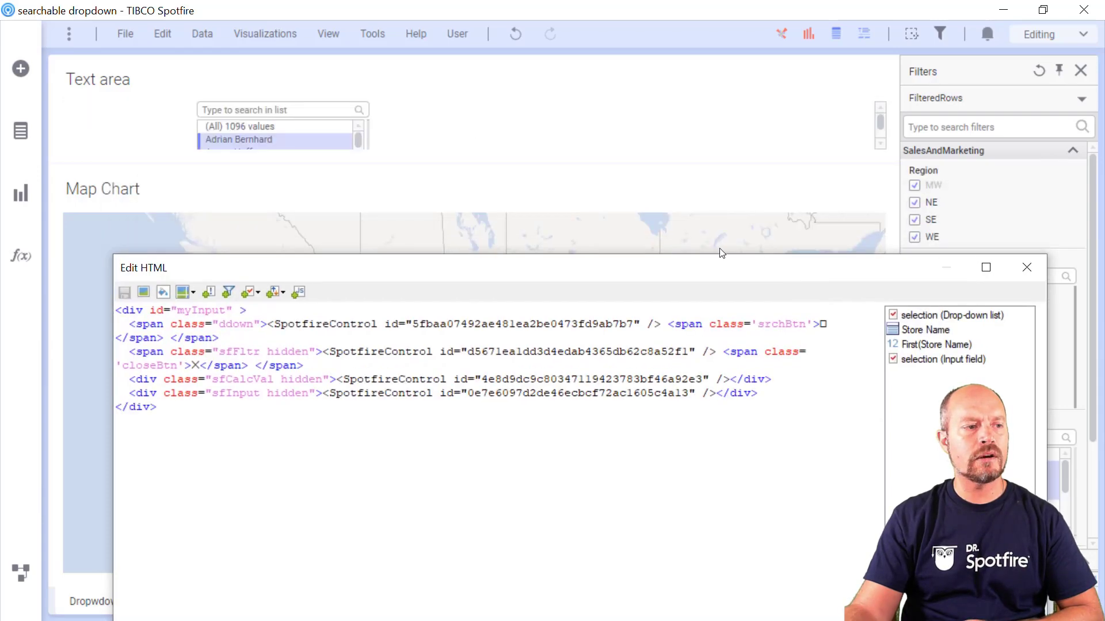
{"action": "left_click", "coordinate": [707, 164]}
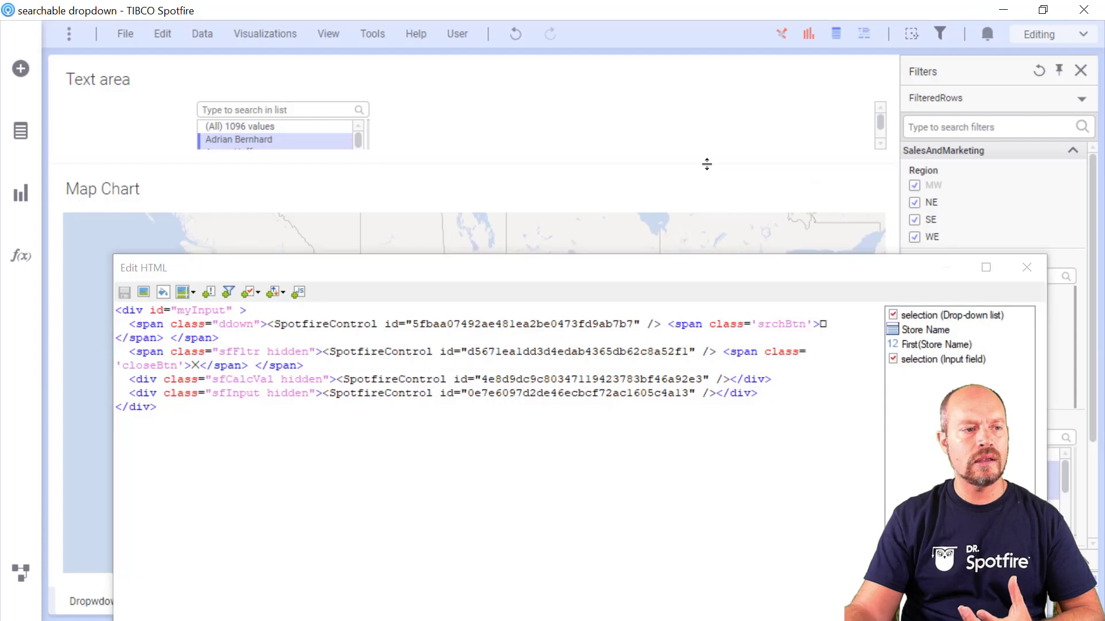
{"action": "left_click_drag", "start_coordinate": [707, 164], "coordinate": [702, 243]}
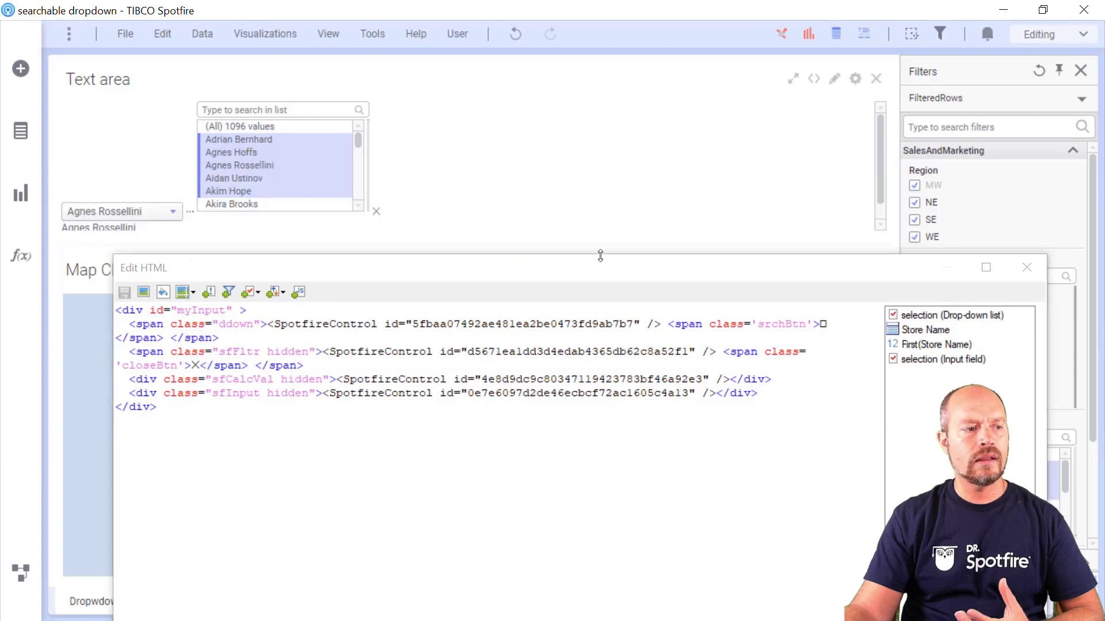
- Review the dropdown, Store Name filter, First(Store Name) value and input field tags in the HTML
{"action": "left_click", "coordinate": [924, 316]}
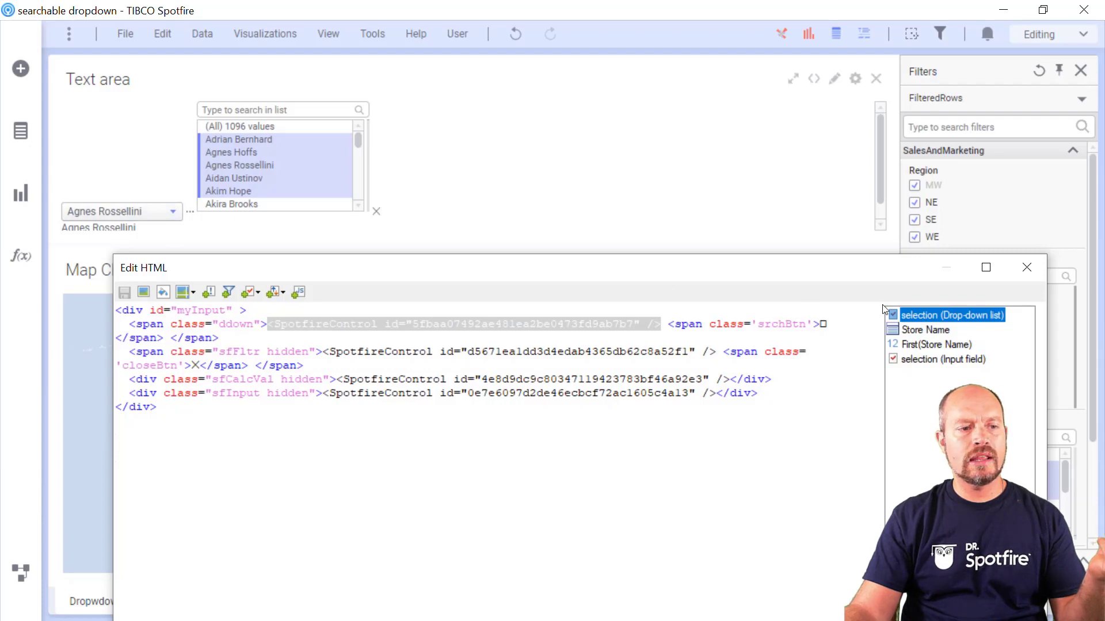
{"action": "left_click", "coordinate": [922, 332]}
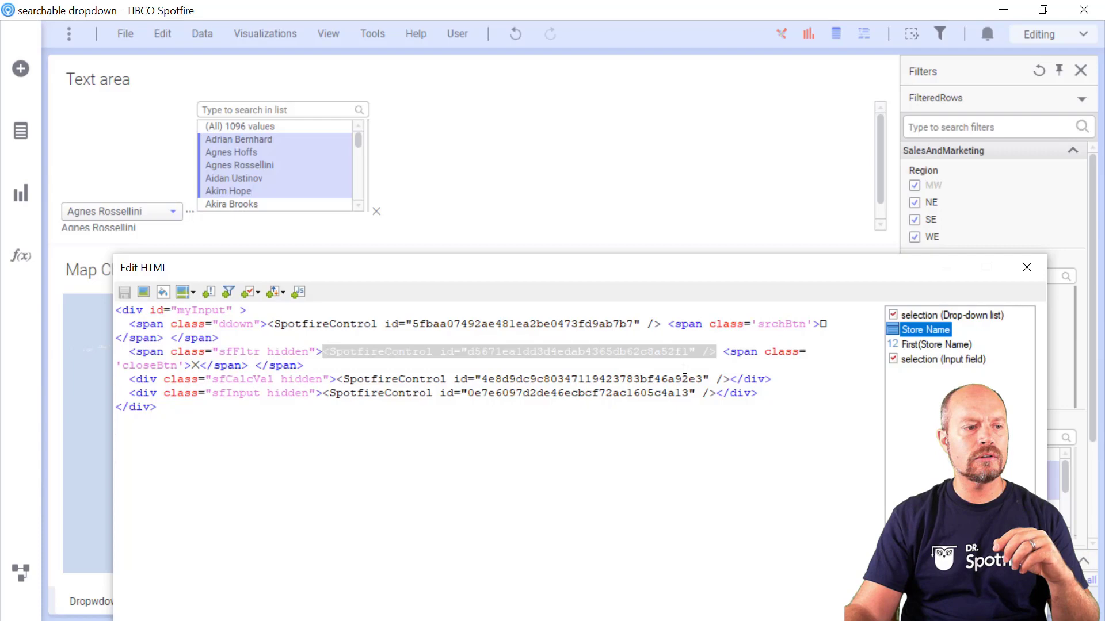
{"action": "double_click", "coordinate": [196, 365]}
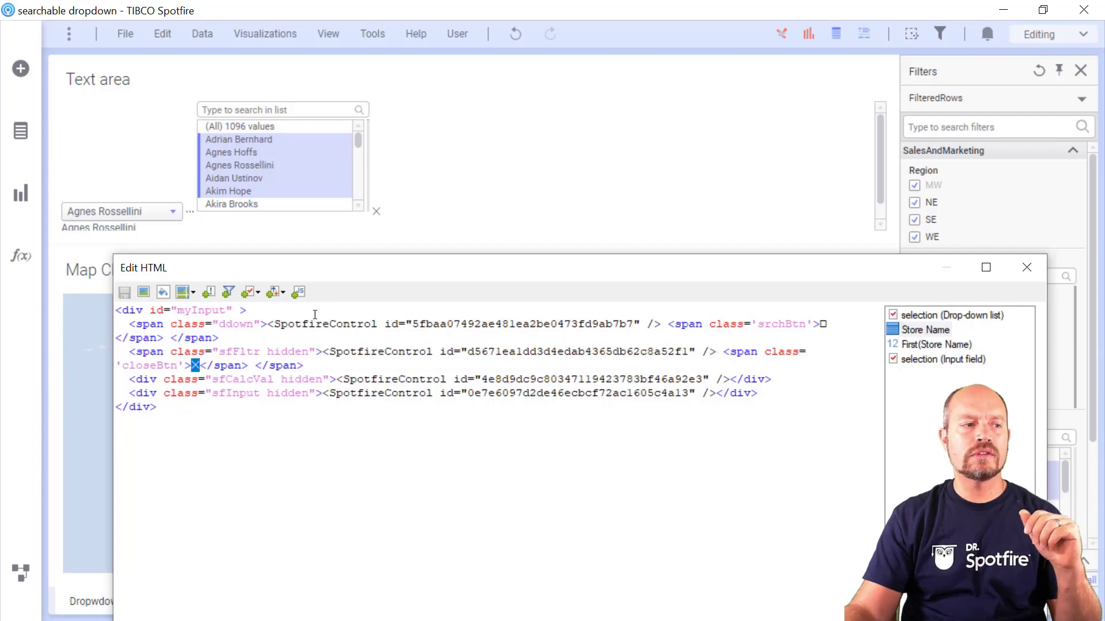
{"action": "double_click", "coordinate": [824, 325]}
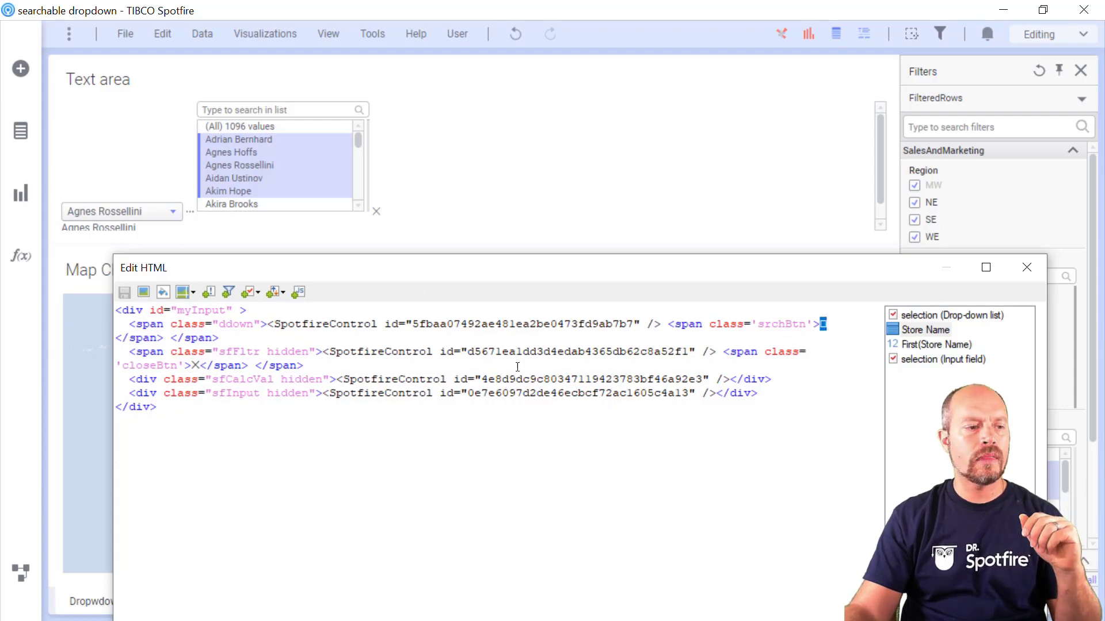
{"action": "left_click", "coordinate": [922, 345]}
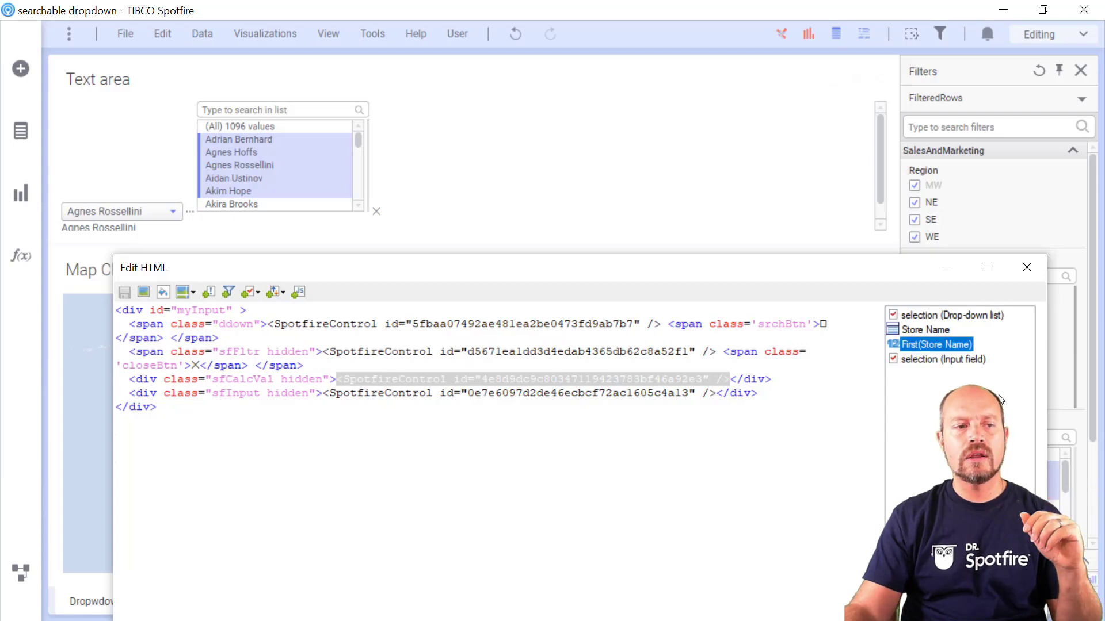
{"action": "left_click", "coordinate": [941, 359]}
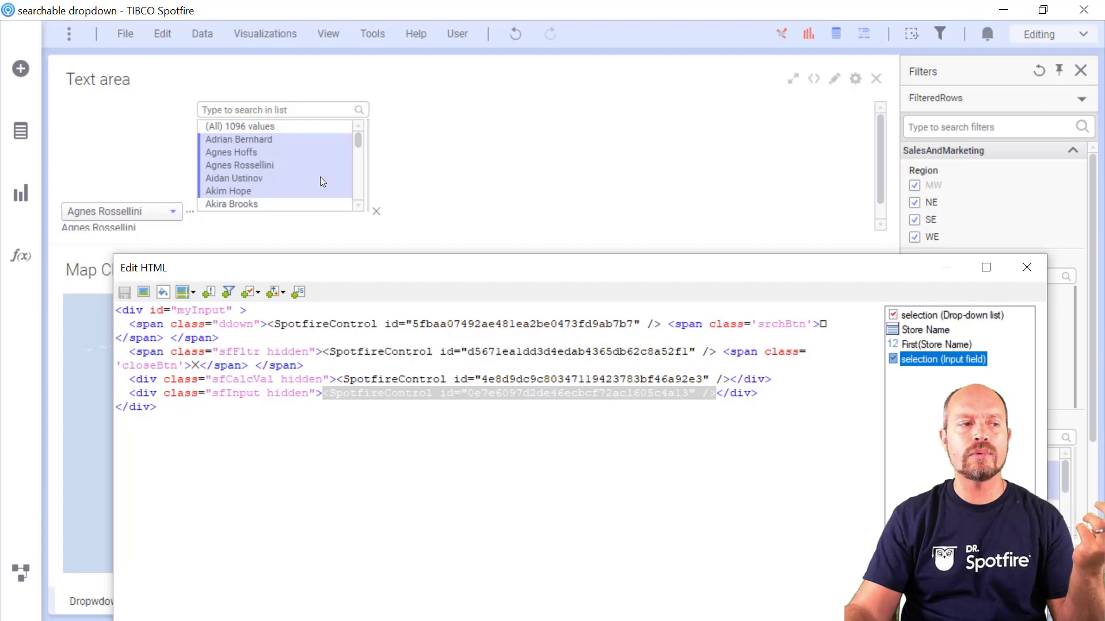
- Switch the Filters panel to the filtersForPropertyControls filtering scheme
{"action": "left_click", "coordinate": [1081, 101]}
{"action": "left_click", "coordinate": [1081, 101]}
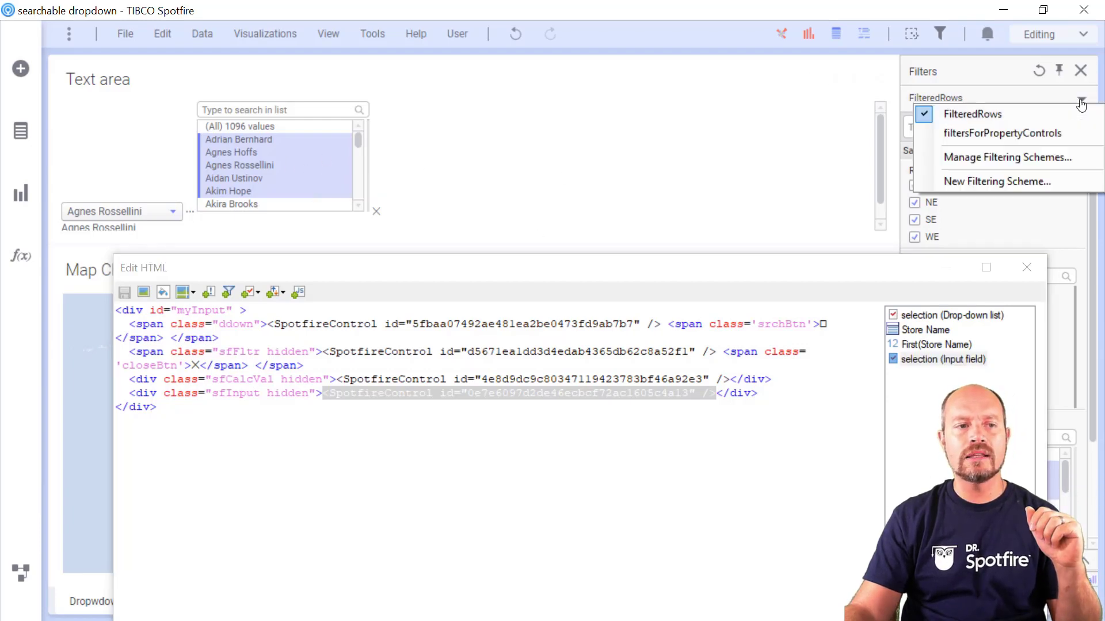
{"action": "left_click", "coordinate": [969, 133]}
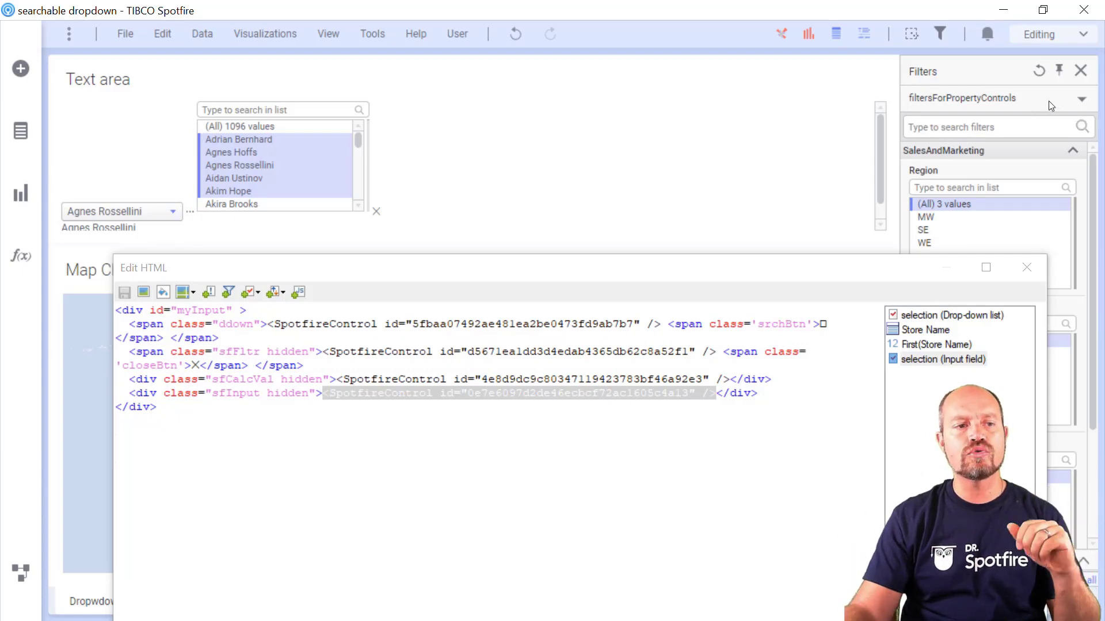
- Select the filtersForPropertyControls scheme in the Filters panel
{"action": "left_click", "coordinate": [1085, 104]}
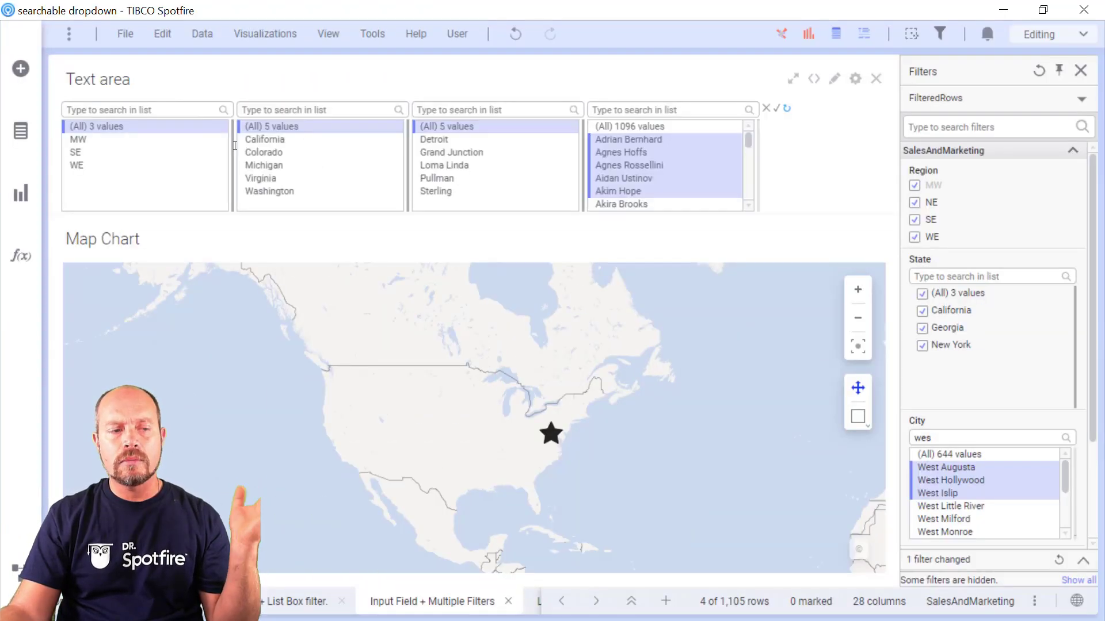
{"action": "right_click", "coordinate": [800, 163]}
{"action": "left_click", "coordinate": [1028, 103]}
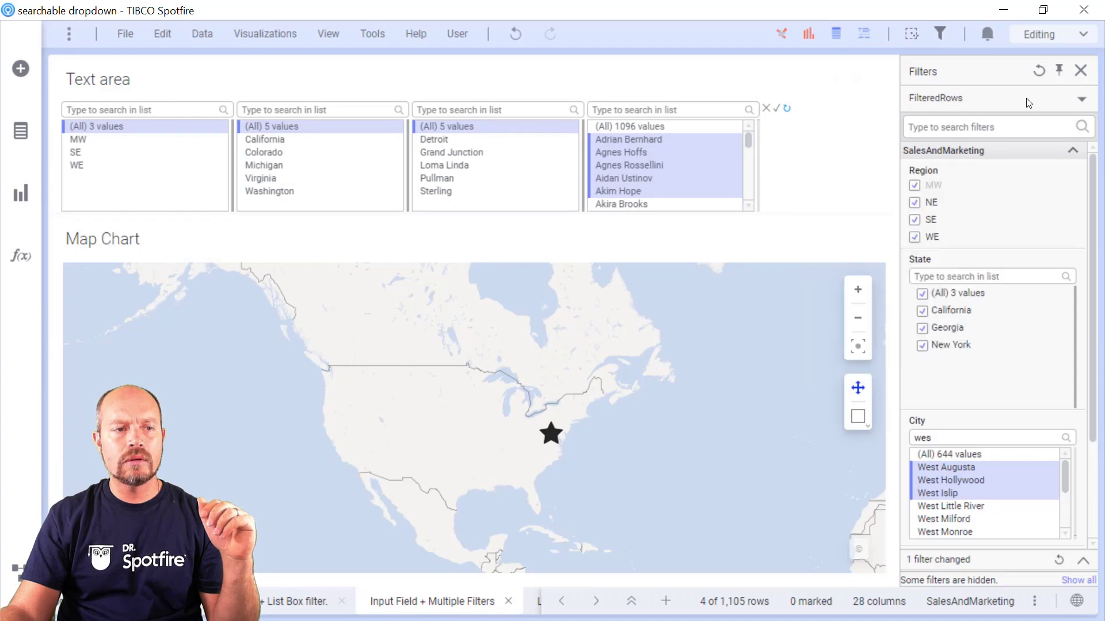
{"action": "left_click", "coordinate": [1086, 101]}
{"action": "left_click", "coordinate": [1006, 130]}
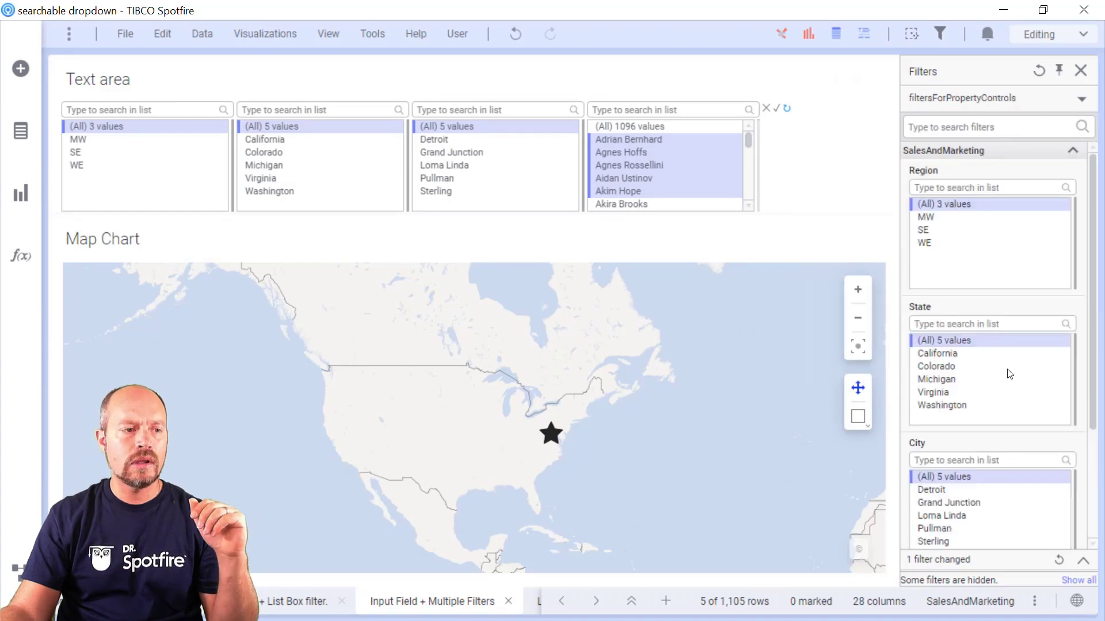
- Change the Region filter to a Radio Button Filter
{"action": "right_click", "coordinate": [968, 236]}
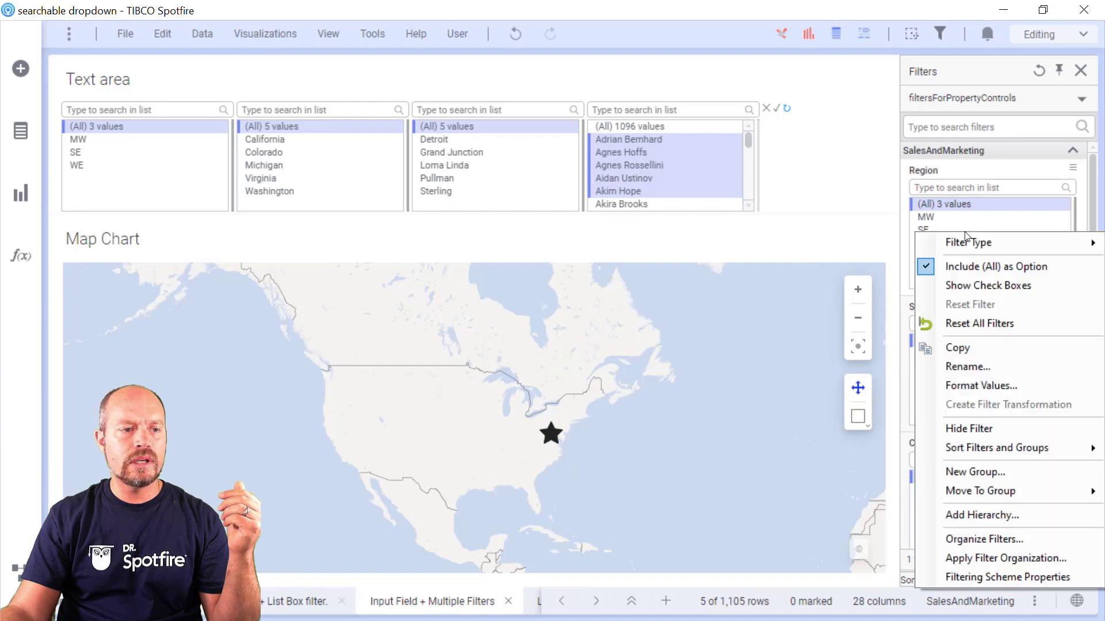
{"action": "mouse_move", "coordinate": [965, 240]}
{"action": "left_click", "coordinate": [805, 298]}
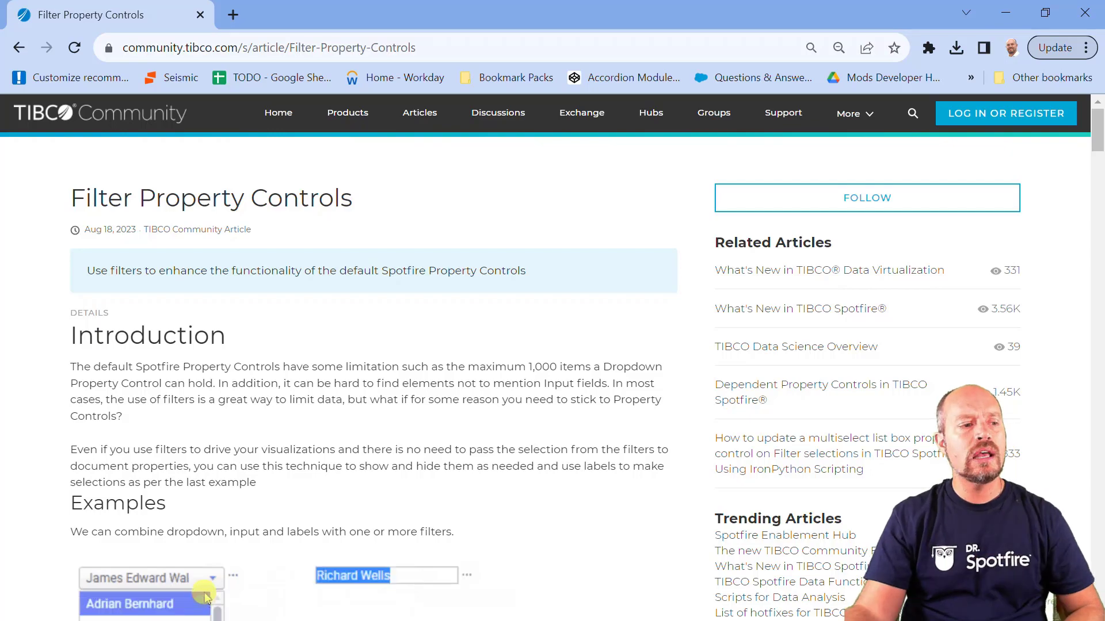
- Scroll to Example 1's html and highlight the SpotfireControl dropdown element
{"action": "scroll", "coordinate": [553, 357], "scroll_direction": "down", "scroll_amount": 5}
{"action": "scroll", "coordinate": [436, 447], "scroll_direction": "down", "scroll_amount": 13}
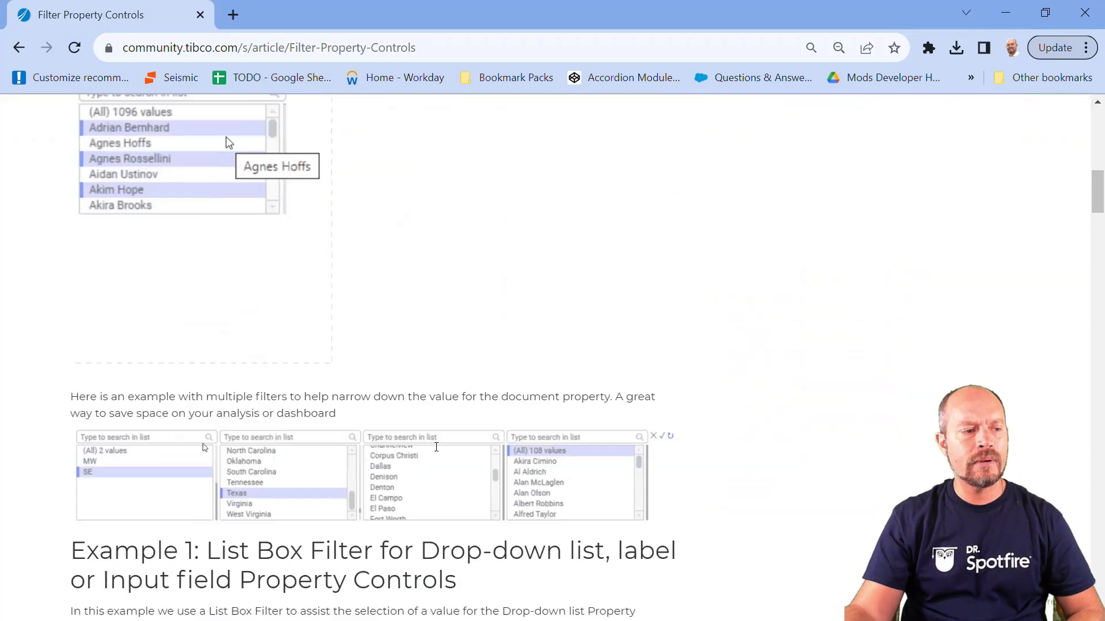
{"action": "scroll", "coordinate": [436, 447], "scroll_direction": "up", "scroll_amount": 4}
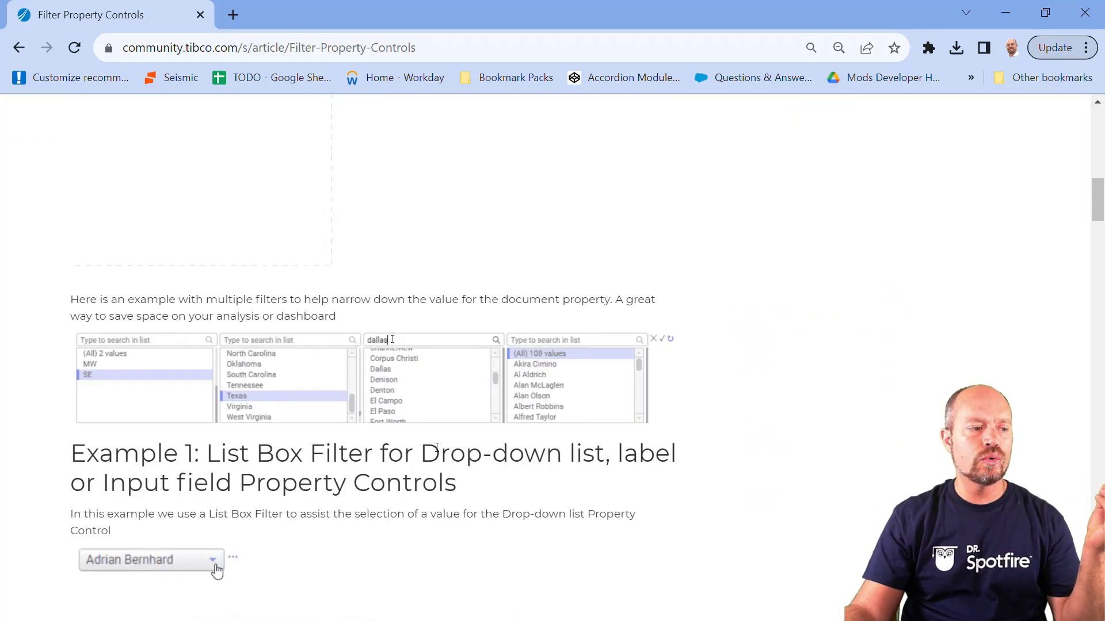
{"action": "scroll", "coordinate": [437, 451], "scroll_direction": "down", "scroll_amount": 10}
{"action": "scroll", "coordinate": [439, 448], "scroll_direction": "down", "scroll_amount": 1}
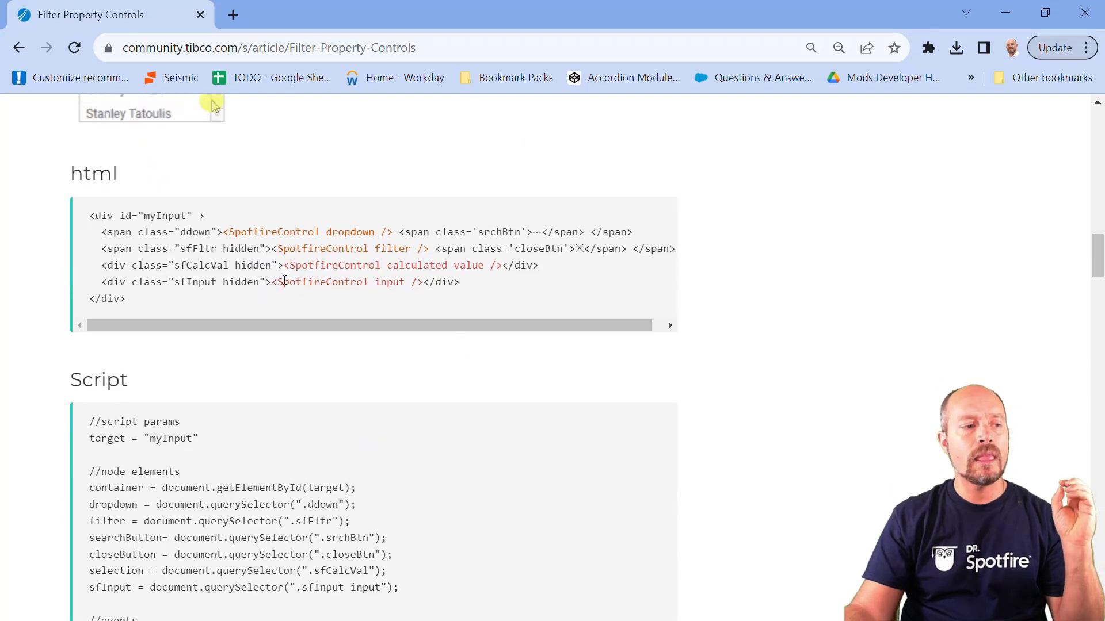
{"action": "left_click_drag", "start_coordinate": [172, 299], "coordinate": [89, 215]}
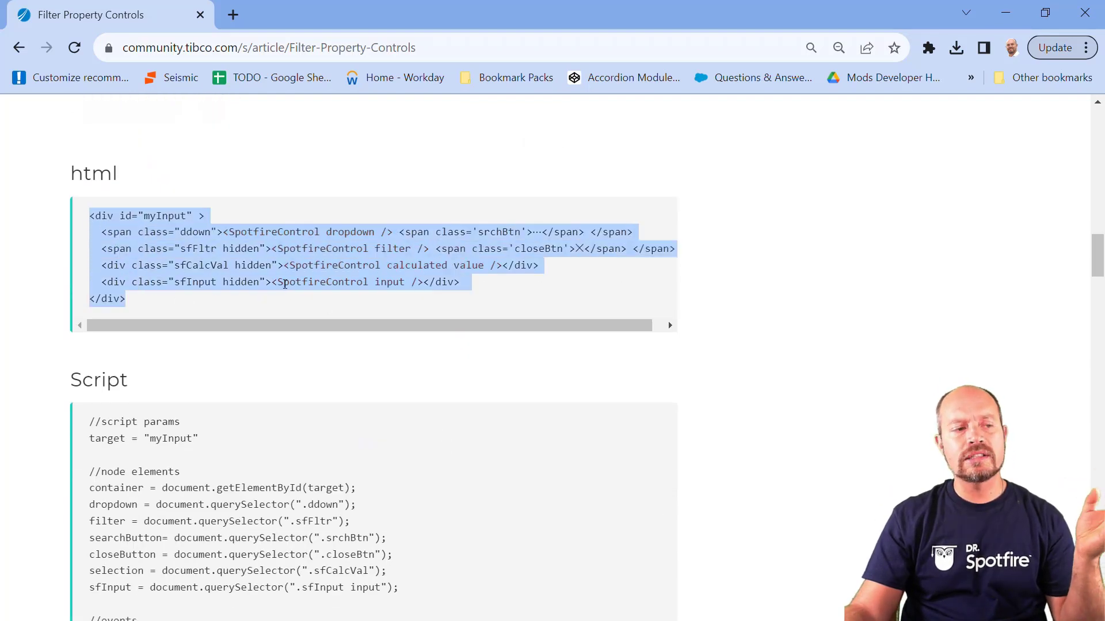
{"action": "left_click", "coordinate": [285, 259]}
{"action": "left_click_drag", "start_coordinate": [223, 232], "coordinate": [394, 228]}
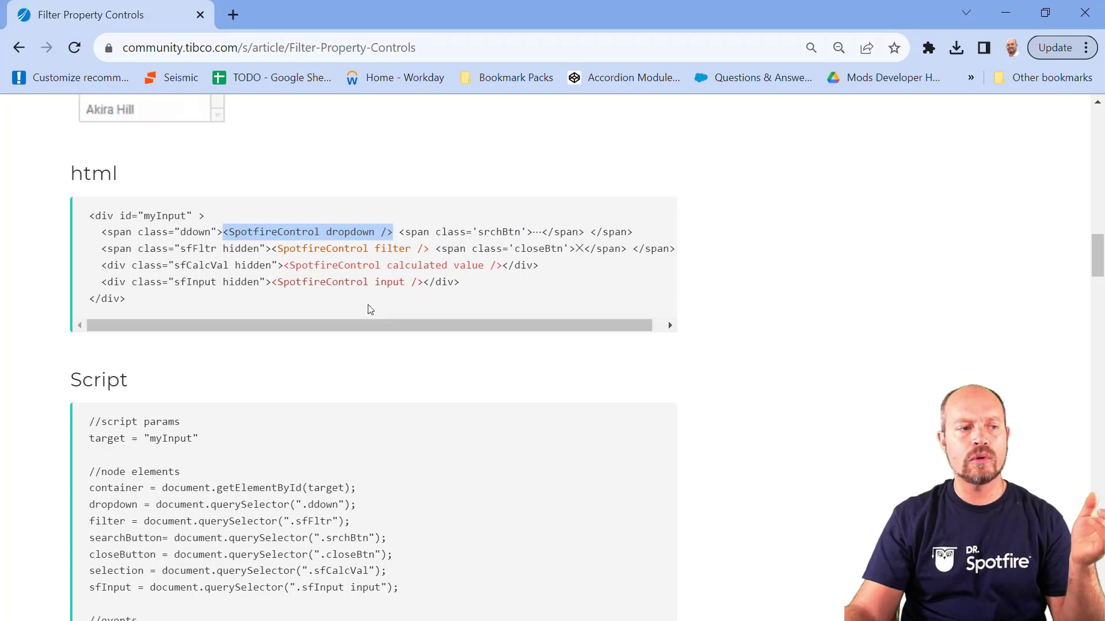
- Scroll past the Script and Procedure sections to reach Example 2
{"action": "scroll", "coordinate": [367, 311], "scroll_direction": "down", "scroll_amount": 4}
{"action": "scroll", "coordinate": [367, 318], "scroll_direction": "down", "scroll_amount": 2}
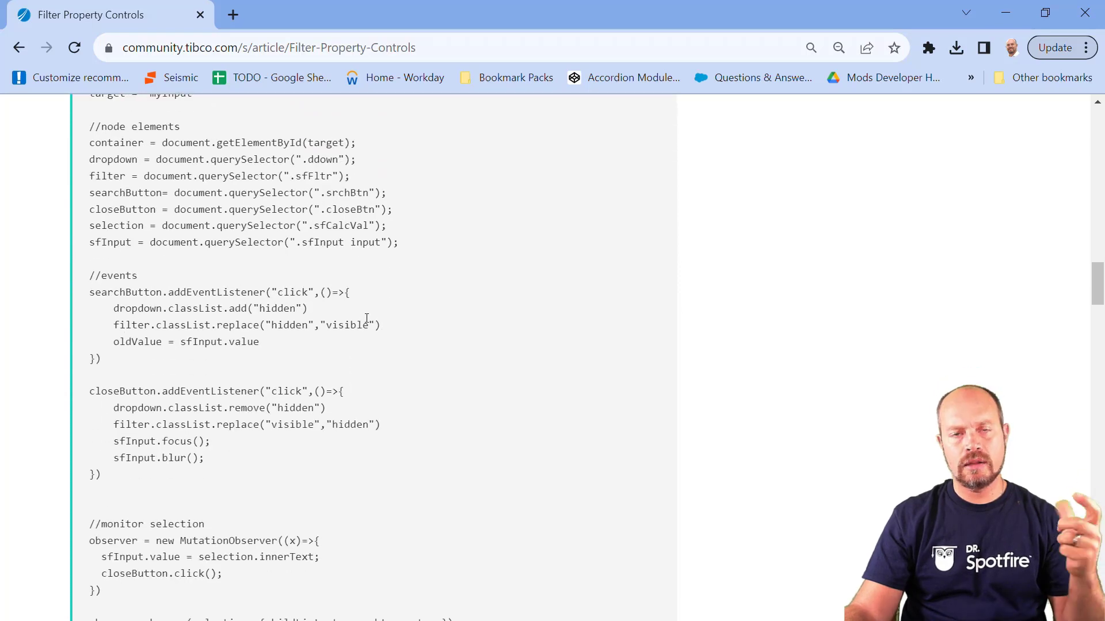
{"action": "scroll", "coordinate": [368, 320], "scroll_direction": "down", "scroll_amount": 2}
{"action": "scroll", "coordinate": [369, 320], "scroll_direction": "down", "scroll_amount": 8}
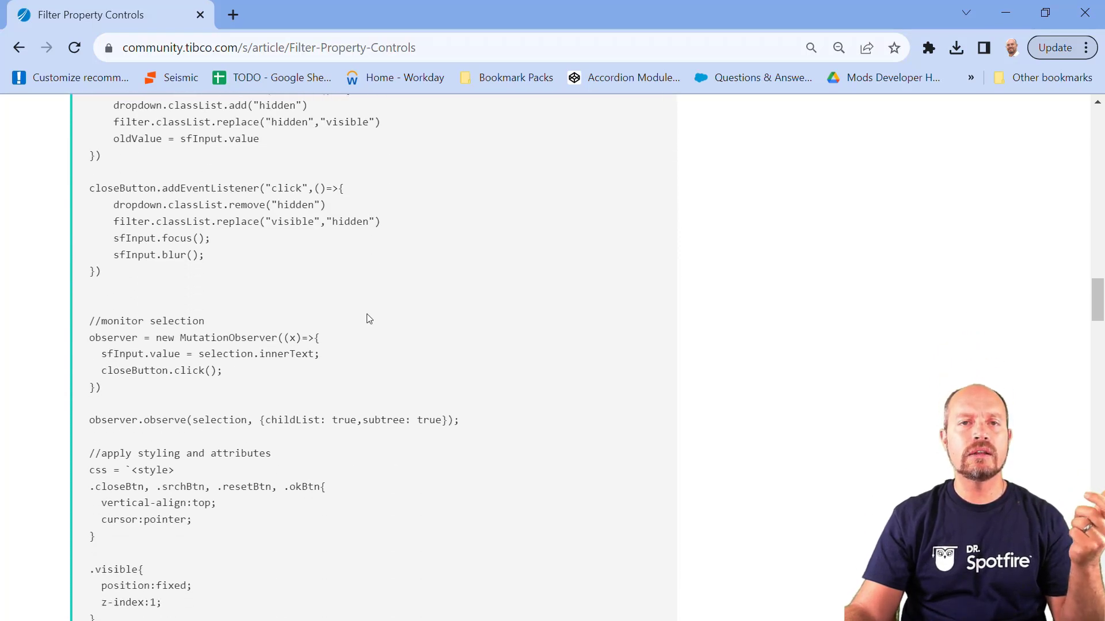
{"action": "scroll", "coordinate": [369, 318], "scroll_direction": "down", "scroll_amount": 5}
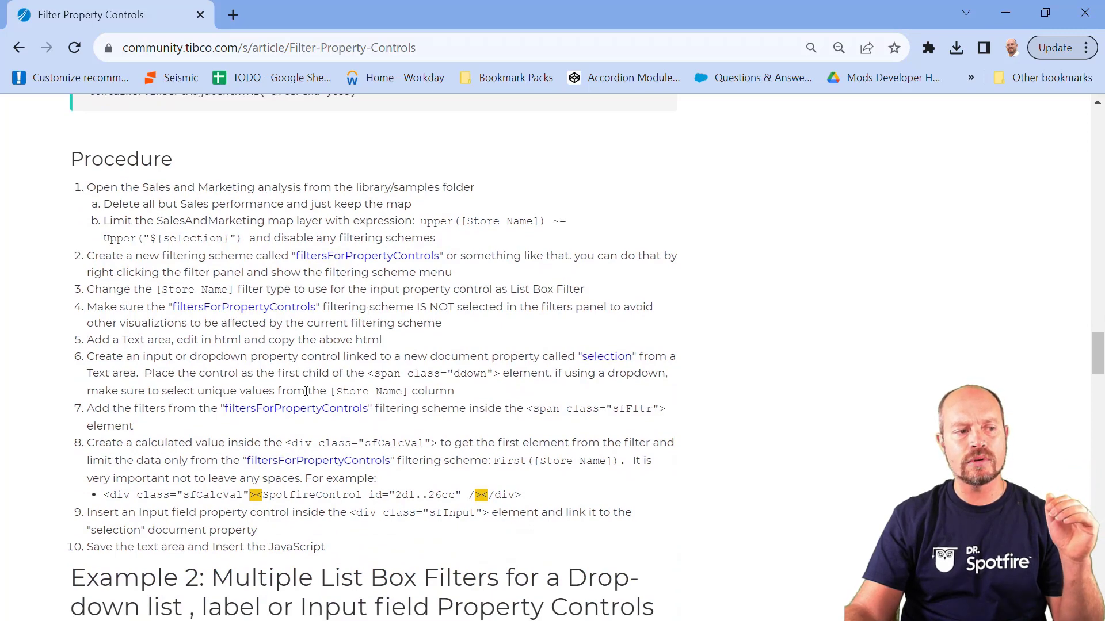
{"action": "scroll", "coordinate": [305, 392], "scroll_direction": "down", "scroll_amount": 3}
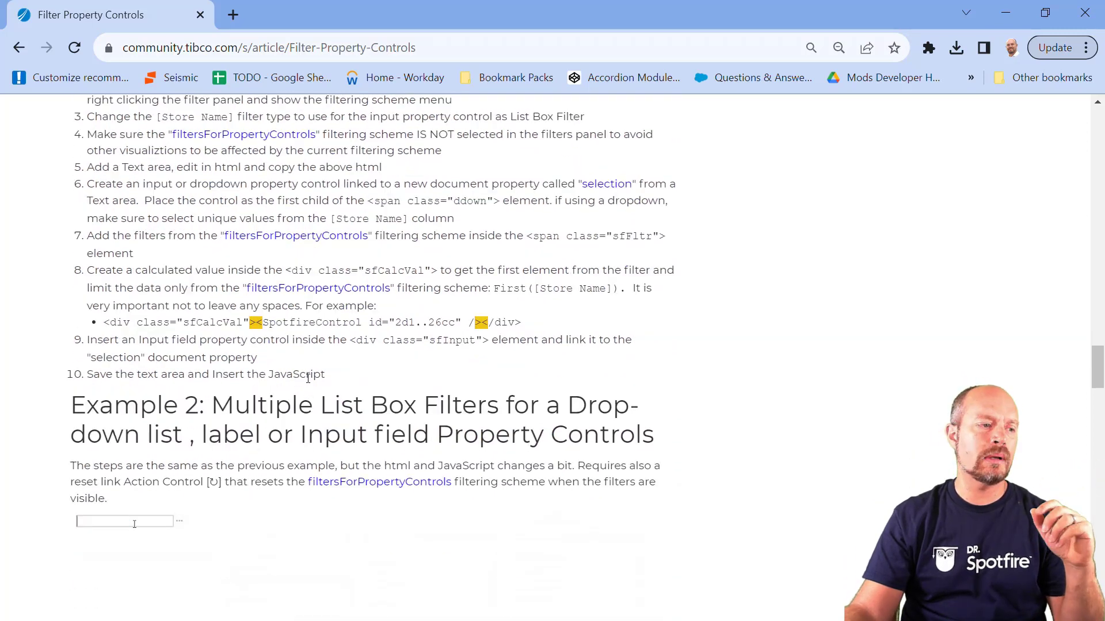
- Scroll through Example 2's html and select its filter lines
{"action": "scroll", "coordinate": [306, 393], "scroll_direction": "down", "scroll_amount": 4}
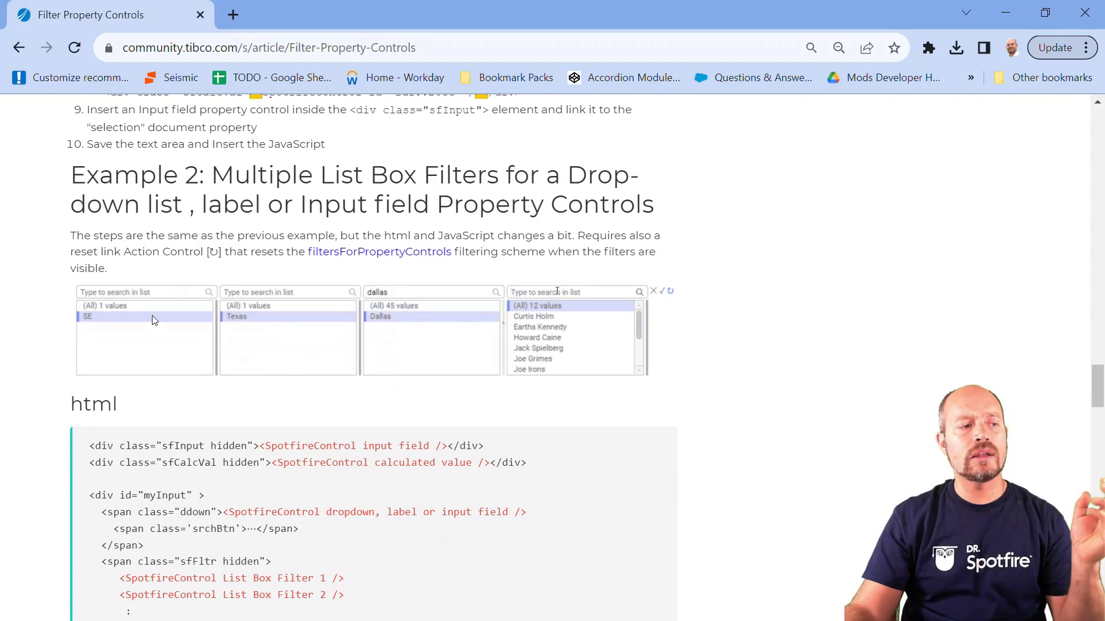
{"action": "scroll", "coordinate": [515, 397], "scroll_direction": "down", "scroll_amount": 4}
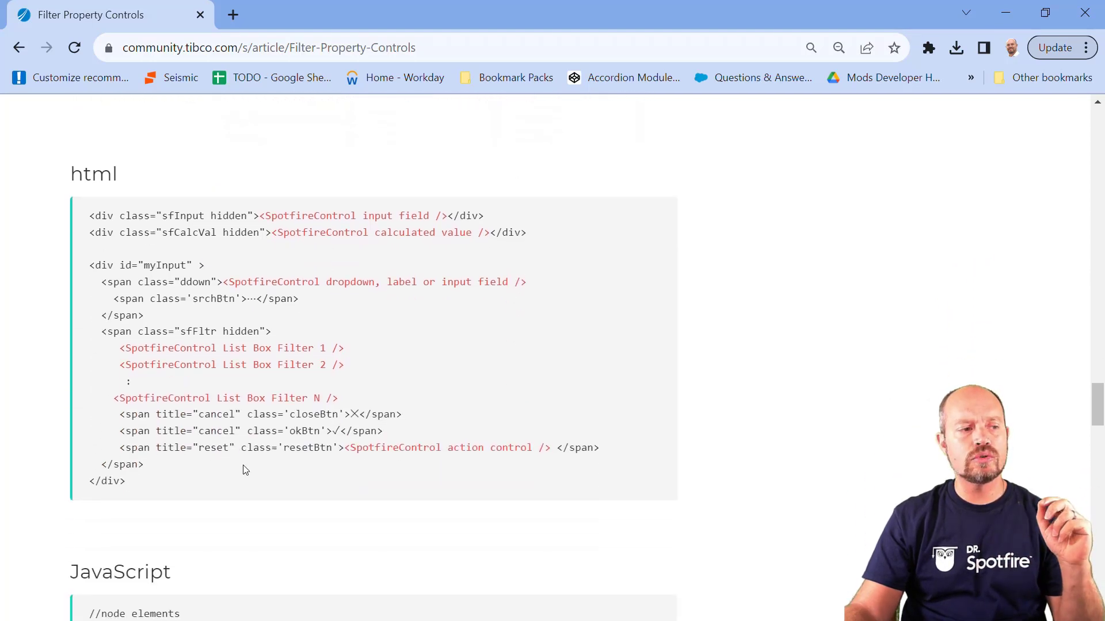
{"action": "scroll", "coordinate": [267, 386], "scroll_direction": "down", "scroll_amount": 4}
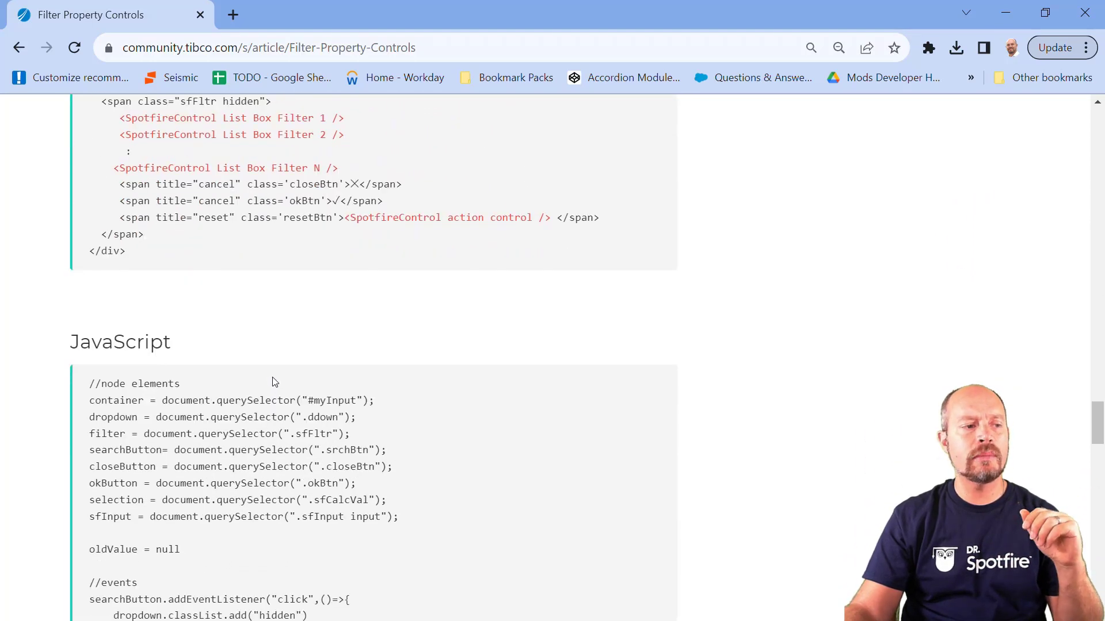
{"action": "scroll", "coordinate": [274, 381], "scroll_direction": "down", "scroll_amount": 3}
{"action": "scroll", "coordinate": [273, 382], "scroll_direction": "up", "scroll_amount": 6}
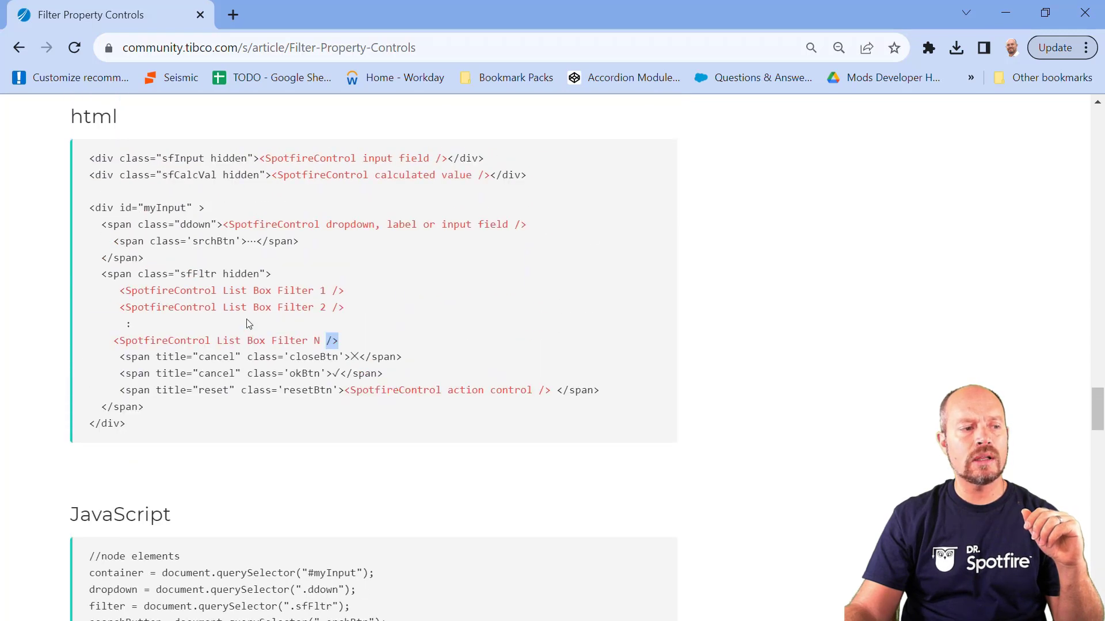
{"action": "left_click_drag", "start_coordinate": [246, 320], "coordinate": [118, 290]}
- Select the four-line IronPython reset script, then scroll back to the JavaScript
{"action": "scroll", "coordinate": [396, 406], "scroll_direction": "down", "scroll_amount": 6}
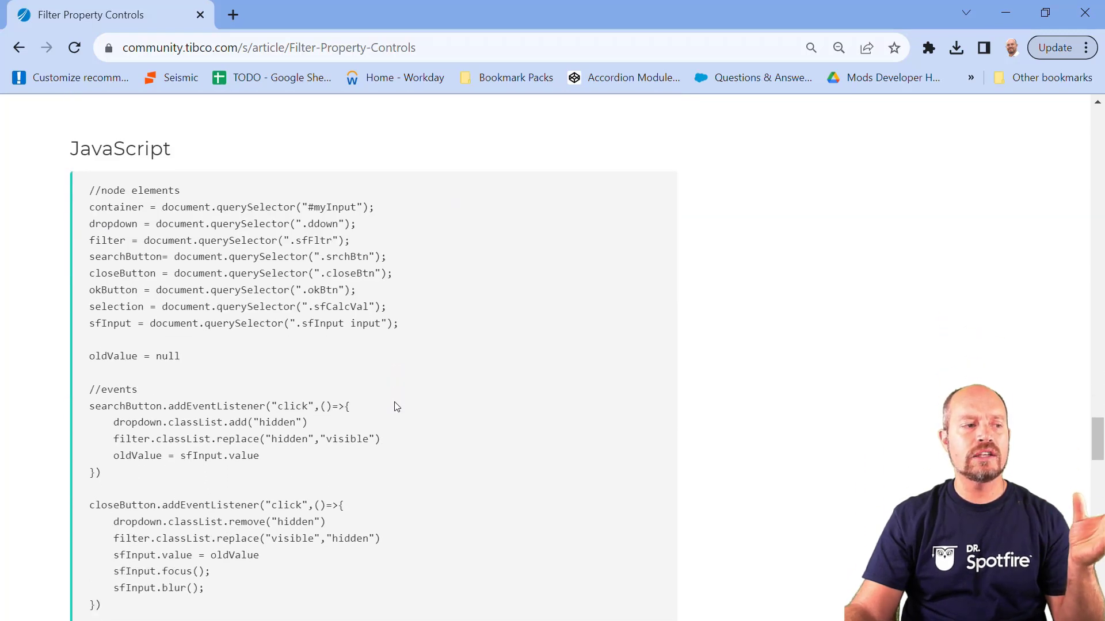
{"action": "scroll", "coordinate": [396, 407], "scroll_direction": "down", "scroll_amount": 13}
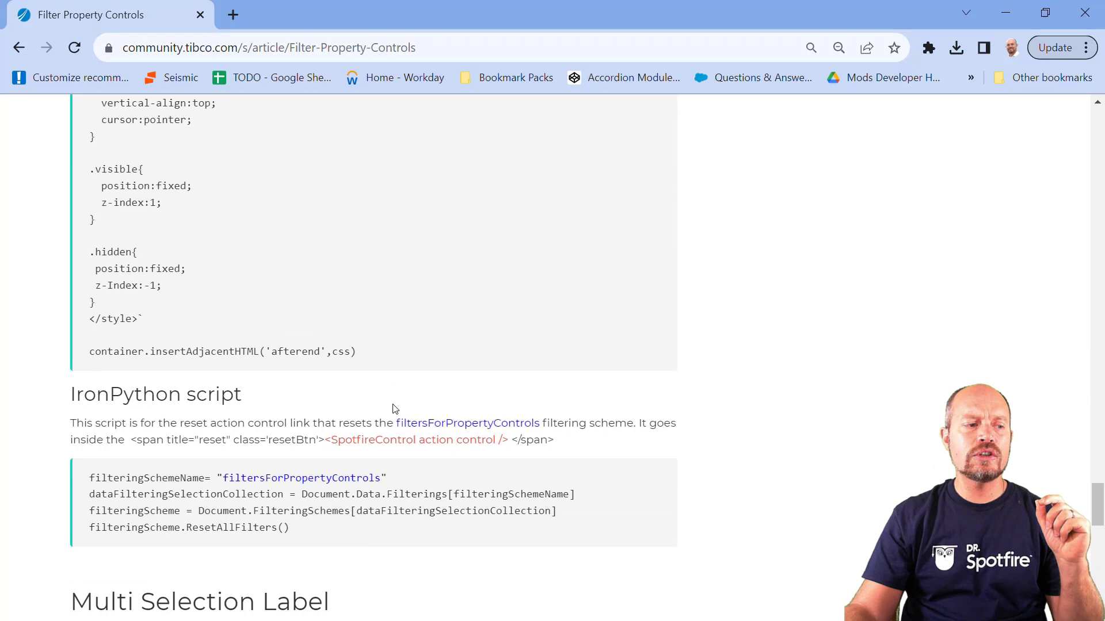
{"action": "scroll", "coordinate": [395, 409], "scroll_direction": "down", "scroll_amount": 2}
{"action": "left_click_drag", "start_coordinate": [335, 385], "coordinate": [88, 342]}
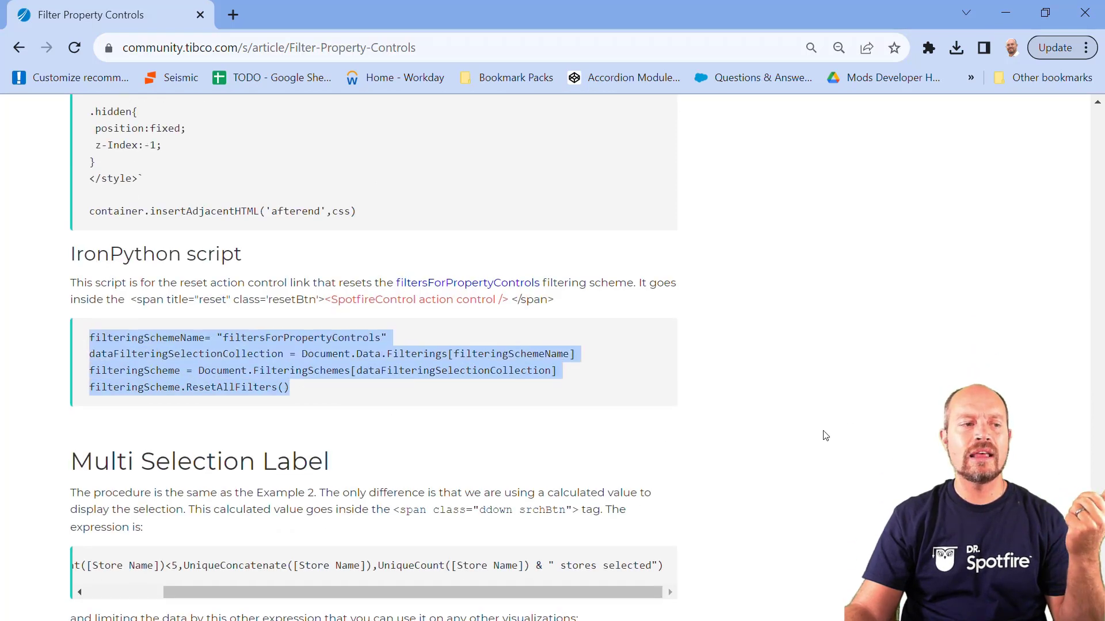
{"action": "scroll", "coordinate": [817, 437], "scroll_direction": "up", "scroll_amount": 18}
{"action": "scroll", "coordinate": [805, 439], "scroll_direction": "up", "scroll_amount": 10}
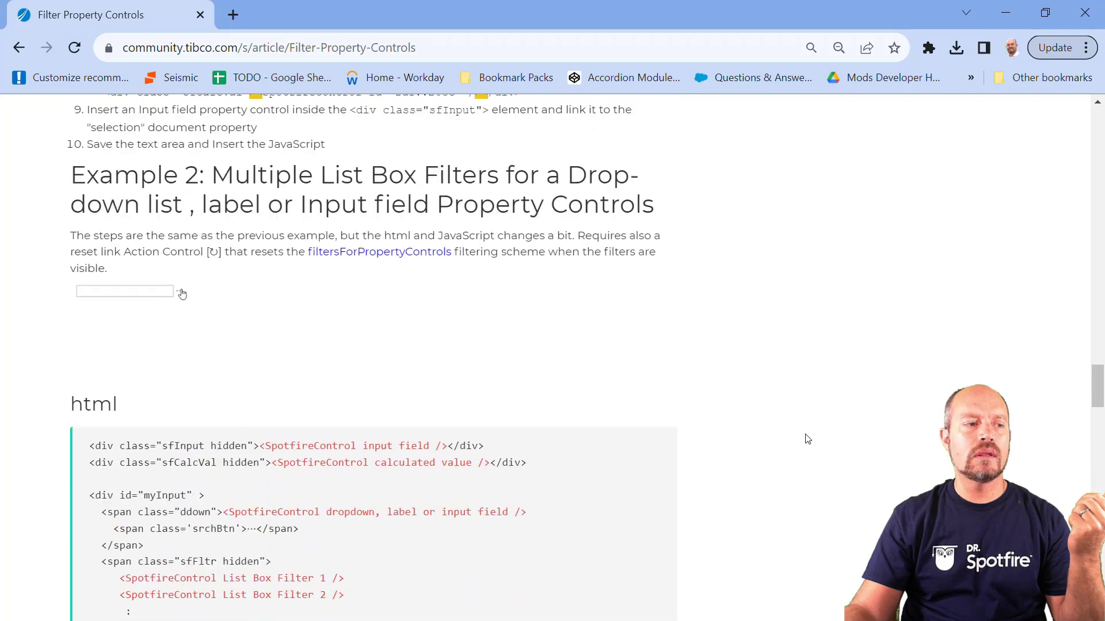
{"action": "scroll", "coordinate": [805, 439], "scroll_direction": "down", "scroll_amount": 3}
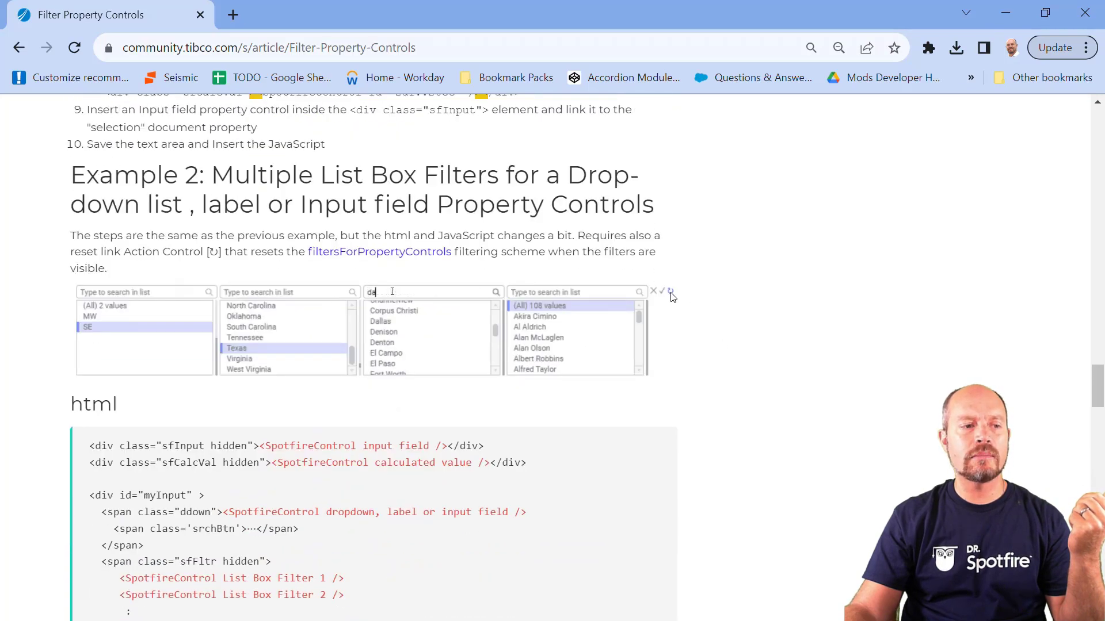
- Scroll to Multi Selection Label and highlight the 5 threshold and ' stores selected' text in its expression
{"action": "scroll", "coordinate": [750, 373], "scroll_direction": "down", "scroll_amount": 15}
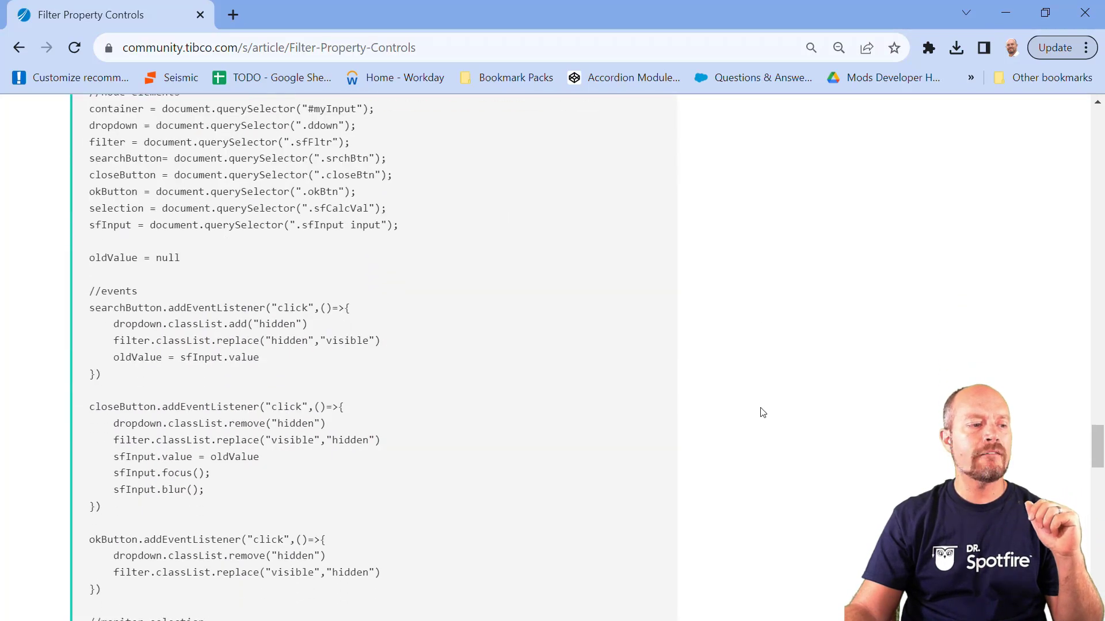
{"action": "scroll", "coordinate": [762, 413], "scroll_direction": "down", "scroll_amount": 12}
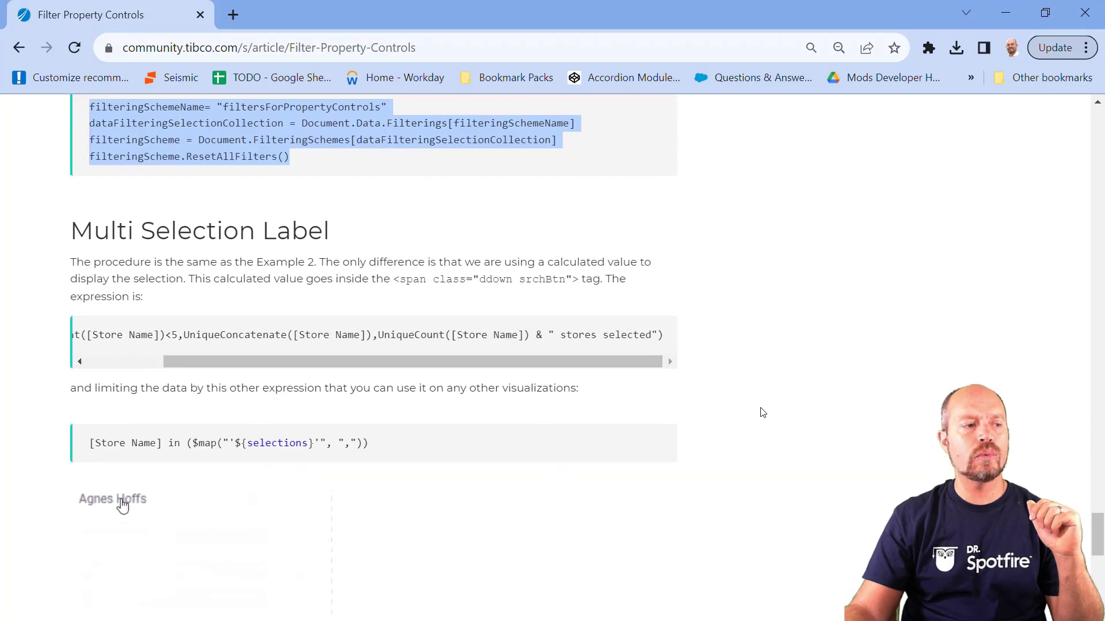
{"action": "scroll", "coordinate": [762, 413], "scroll_direction": "down", "scroll_amount": 2}
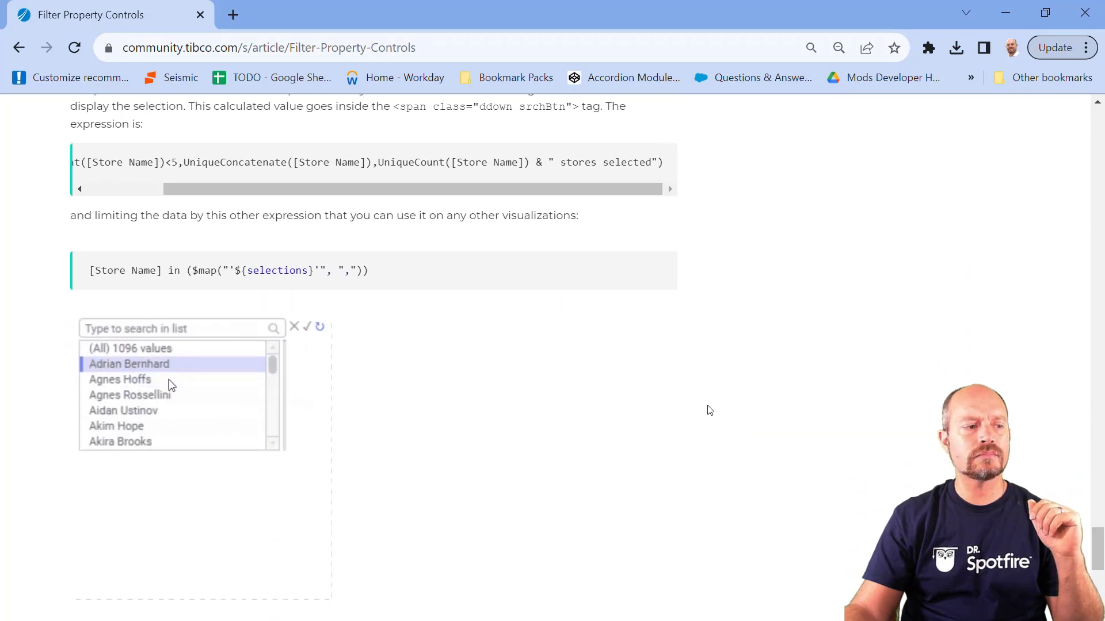
{"action": "scroll", "coordinate": [690, 420], "scroll_direction": "up", "scroll_amount": 2}
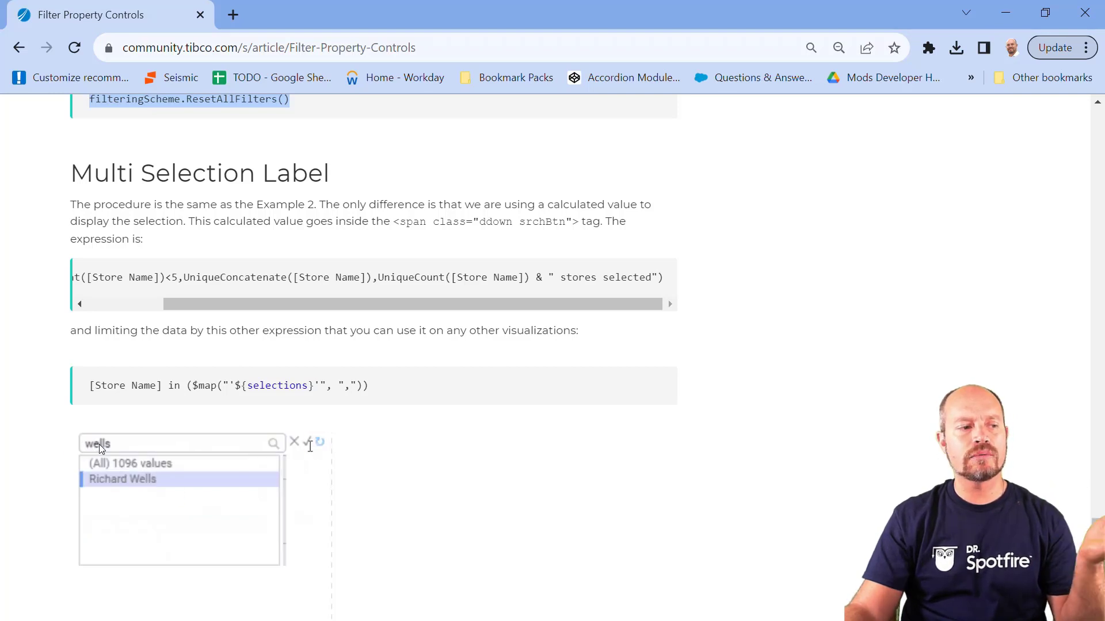
{"action": "scroll", "coordinate": [407, 501], "scroll_direction": "up", "scroll_amount": 1}
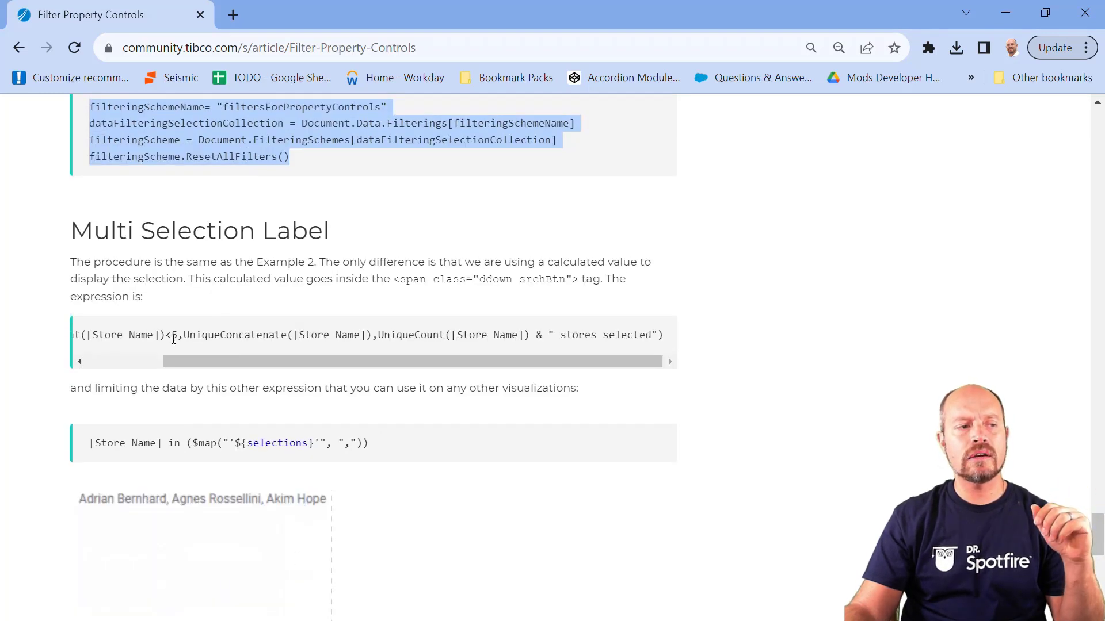
{"action": "left_click_drag", "start_coordinate": [173, 337], "coordinate": [179, 337]}
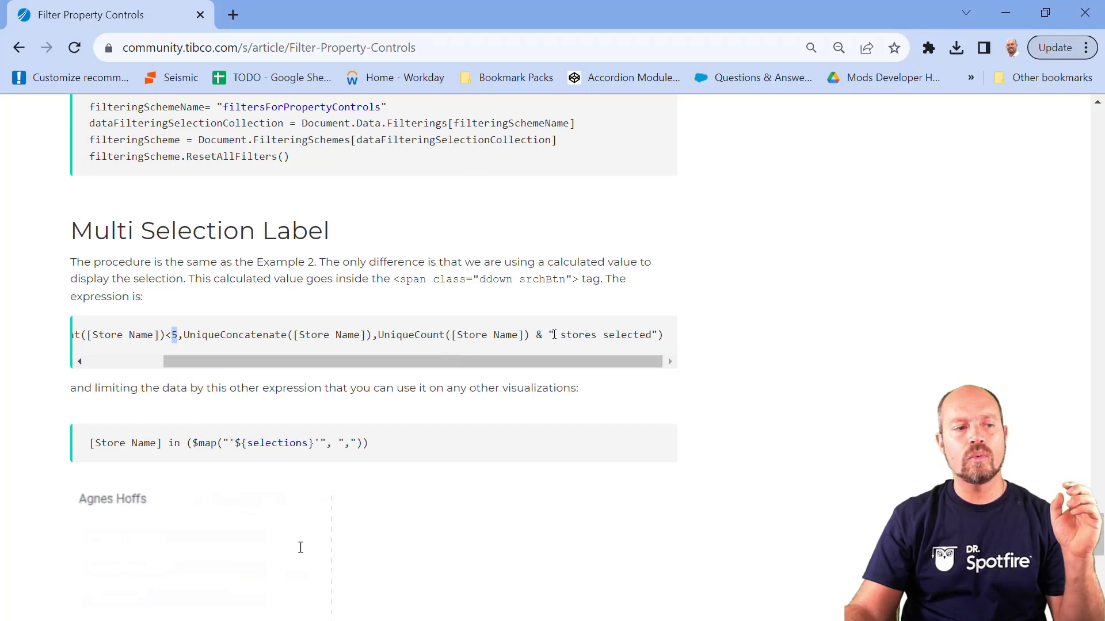
{"action": "left_click_drag", "start_coordinate": [554, 336], "coordinate": [653, 336]}
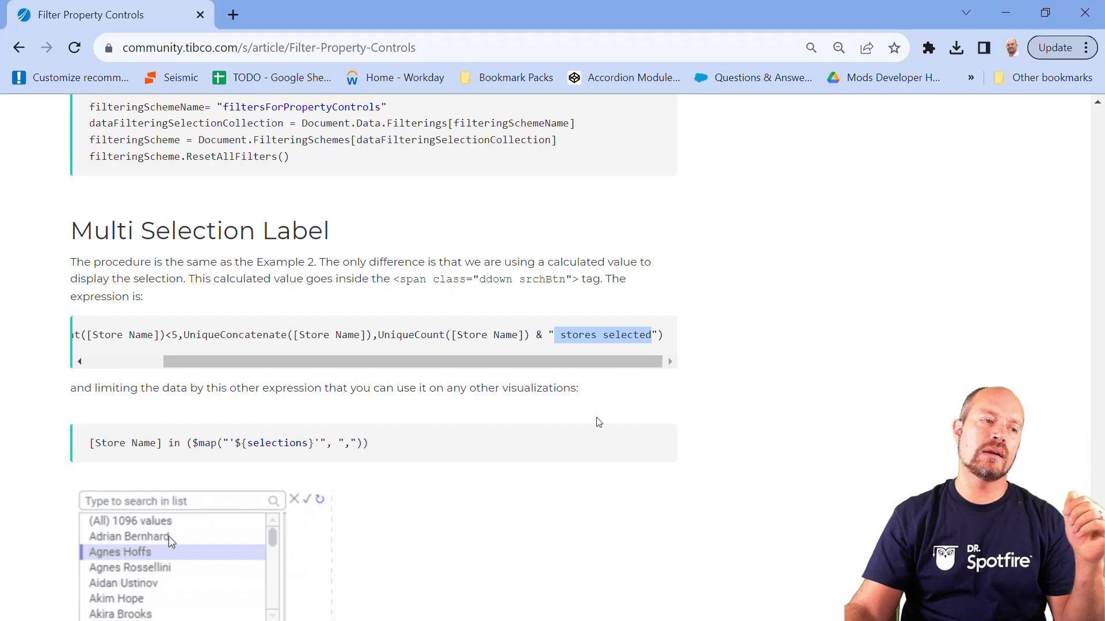